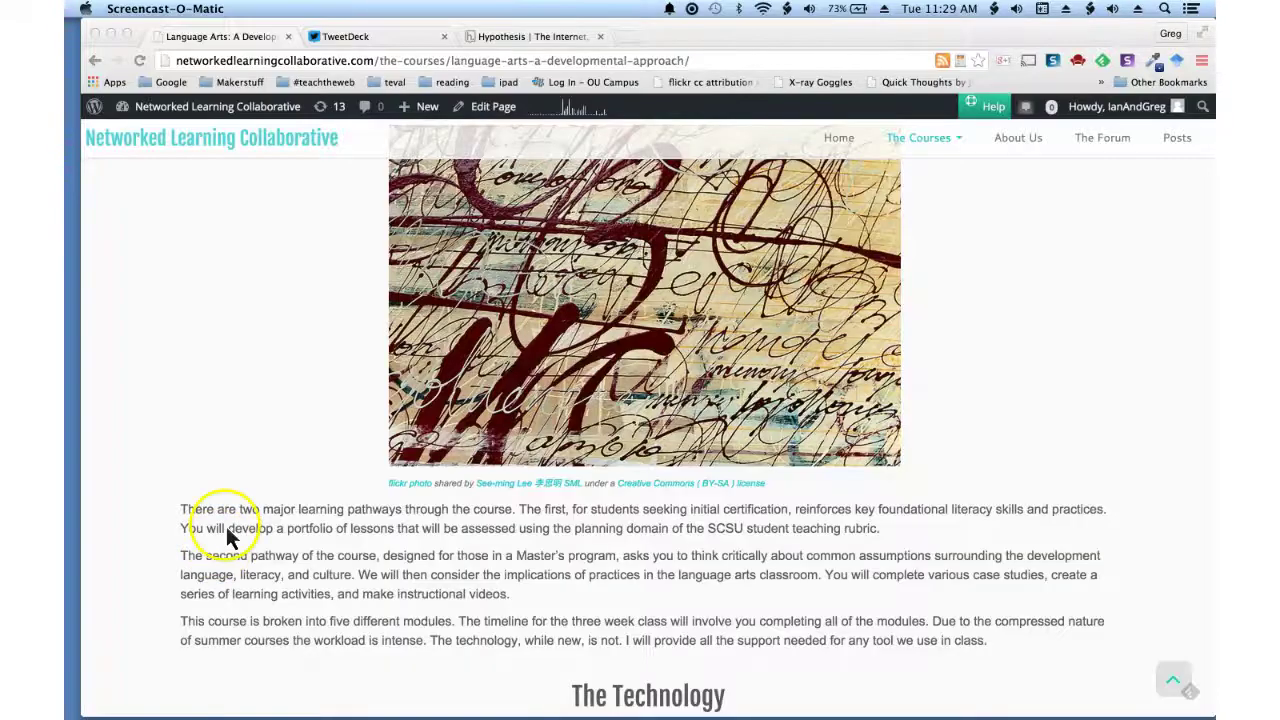
# - Install the Hypothesis - Web & PDF Annotation extension in Chrome, starting from the hypothes.is home page
pyautogui.click(560, 38)
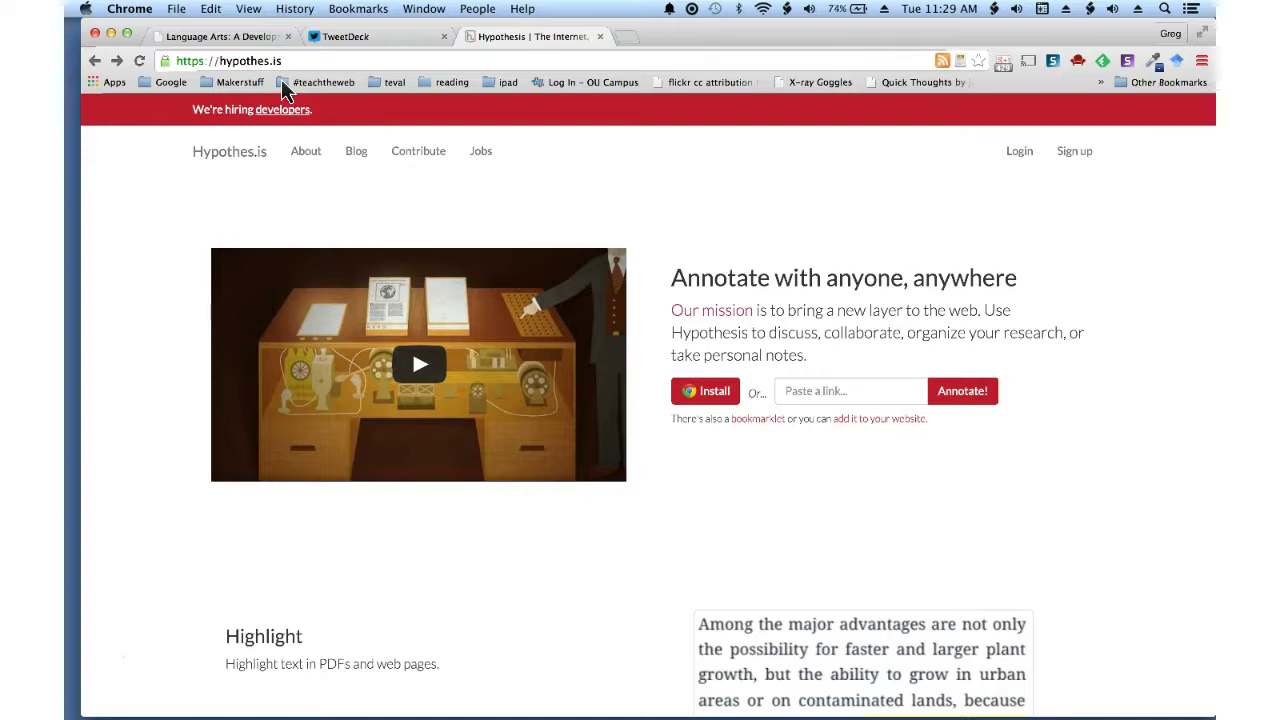
pyautogui.moveTo(283, 62); pyautogui.dragTo(268, 62)
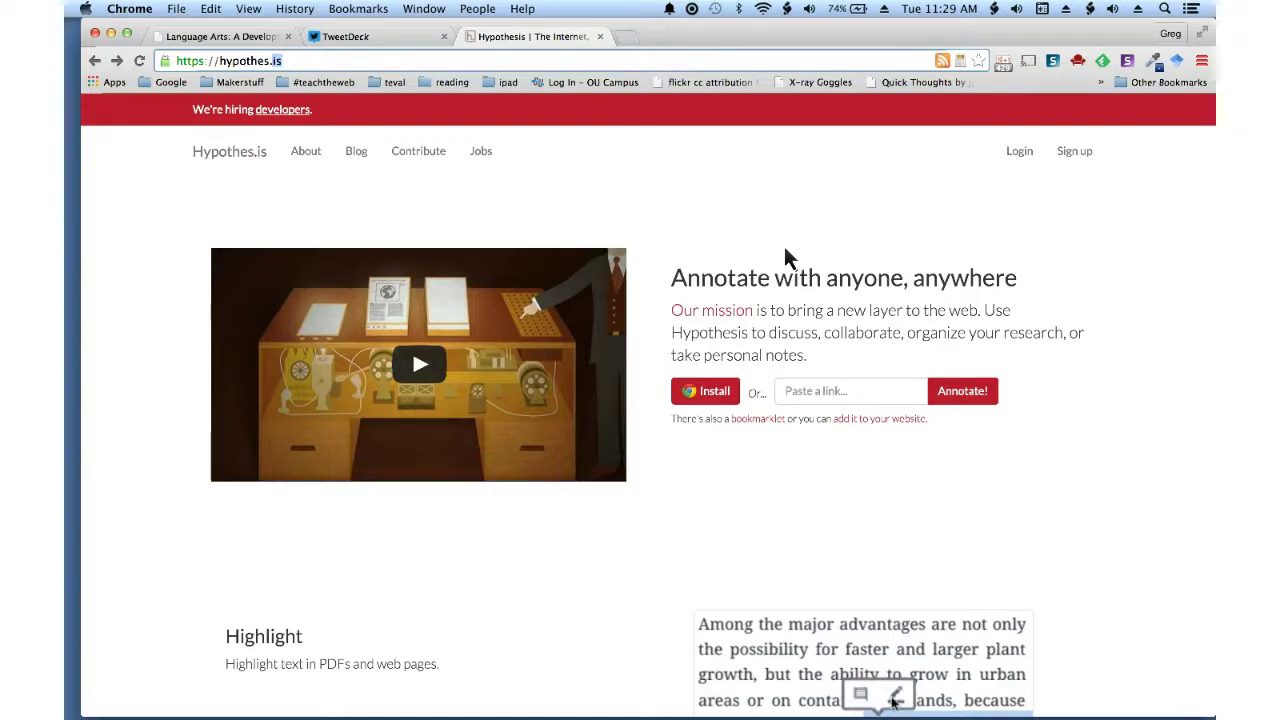
pyautogui.click(705, 391)
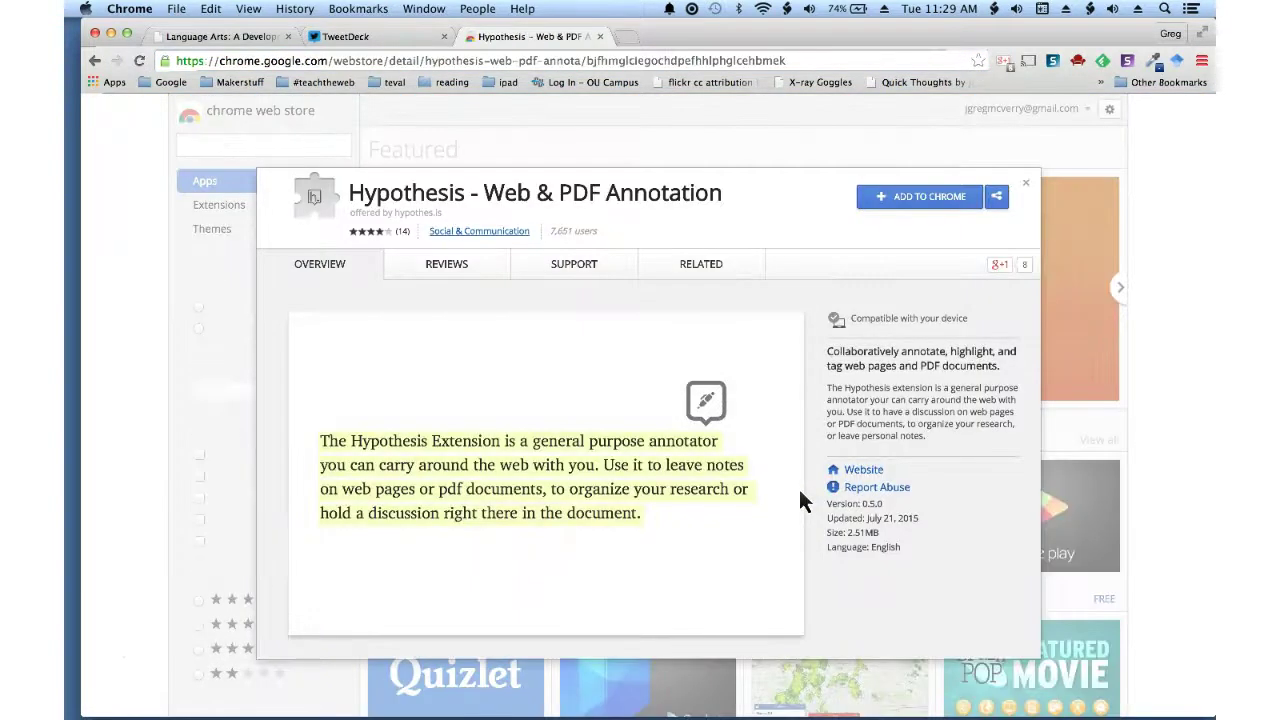
pyautogui.click(905, 198)
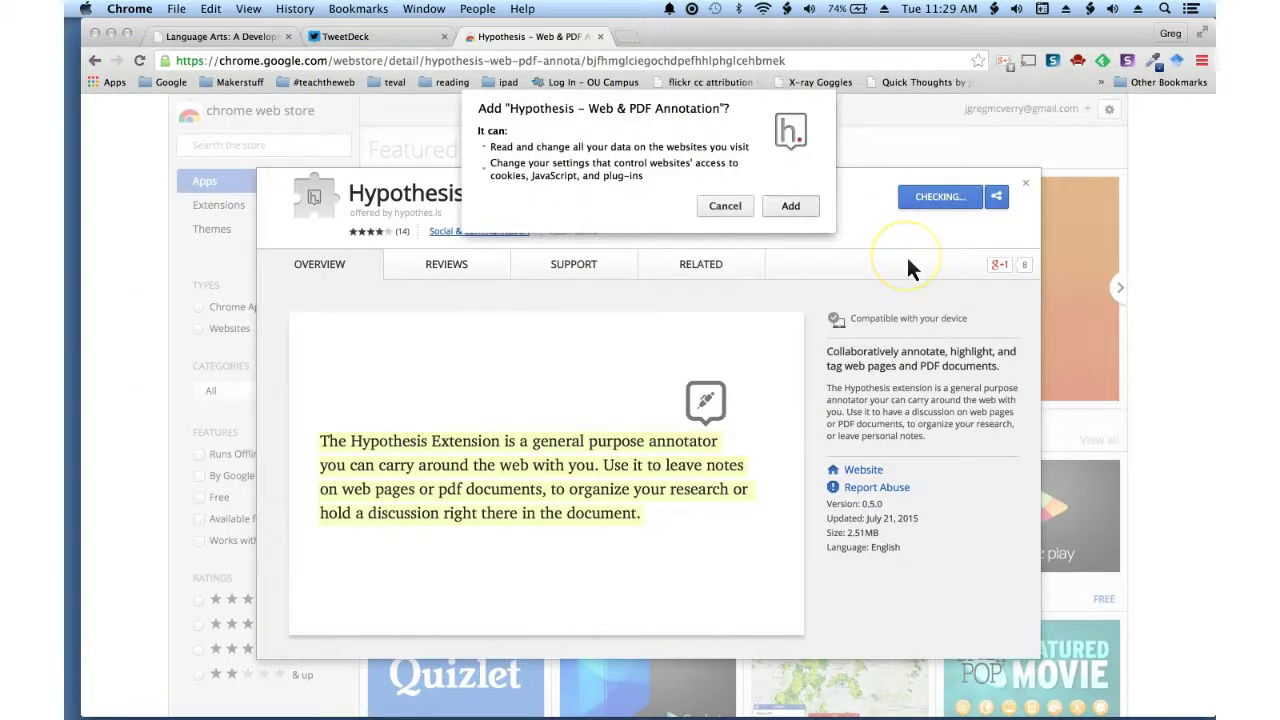
pyautogui.press('Return')
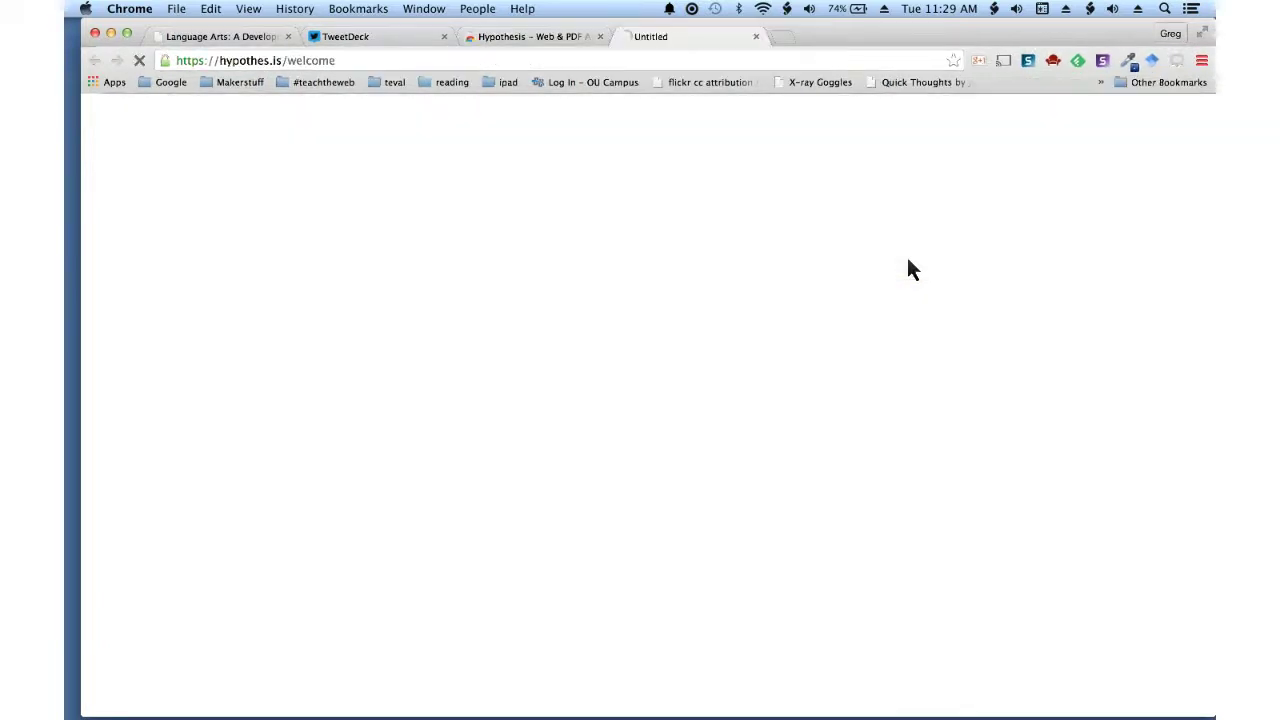
# - View the sign-in and account creation form in the Hypothesis sidebar on the welcome page
pyautogui.click(961, 252)
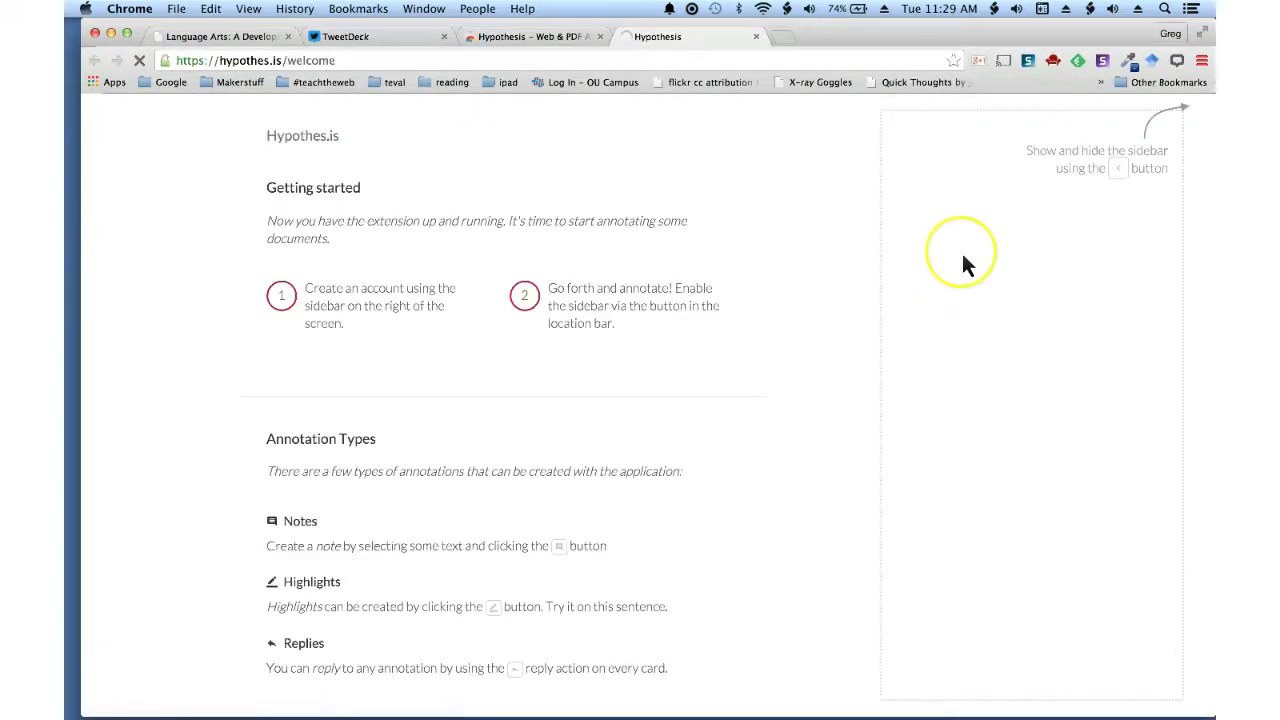
pyautogui.click(1088, 210)
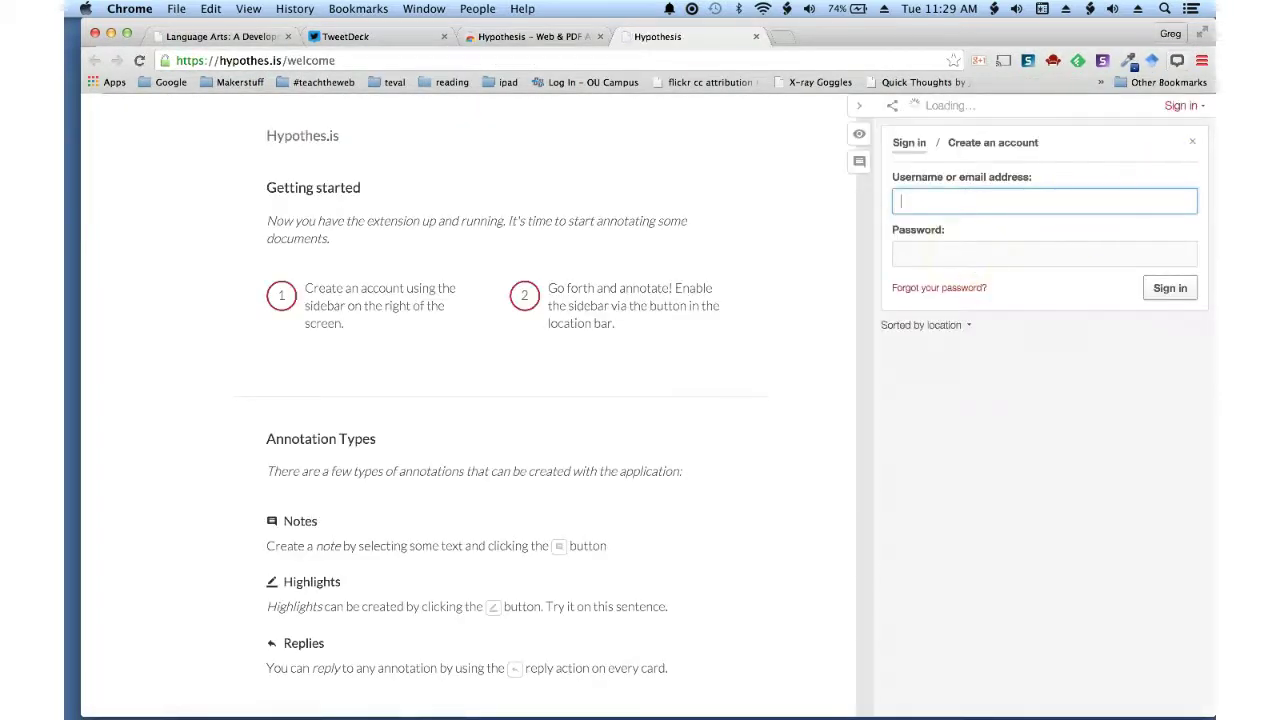
pyautogui.click(992, 132)
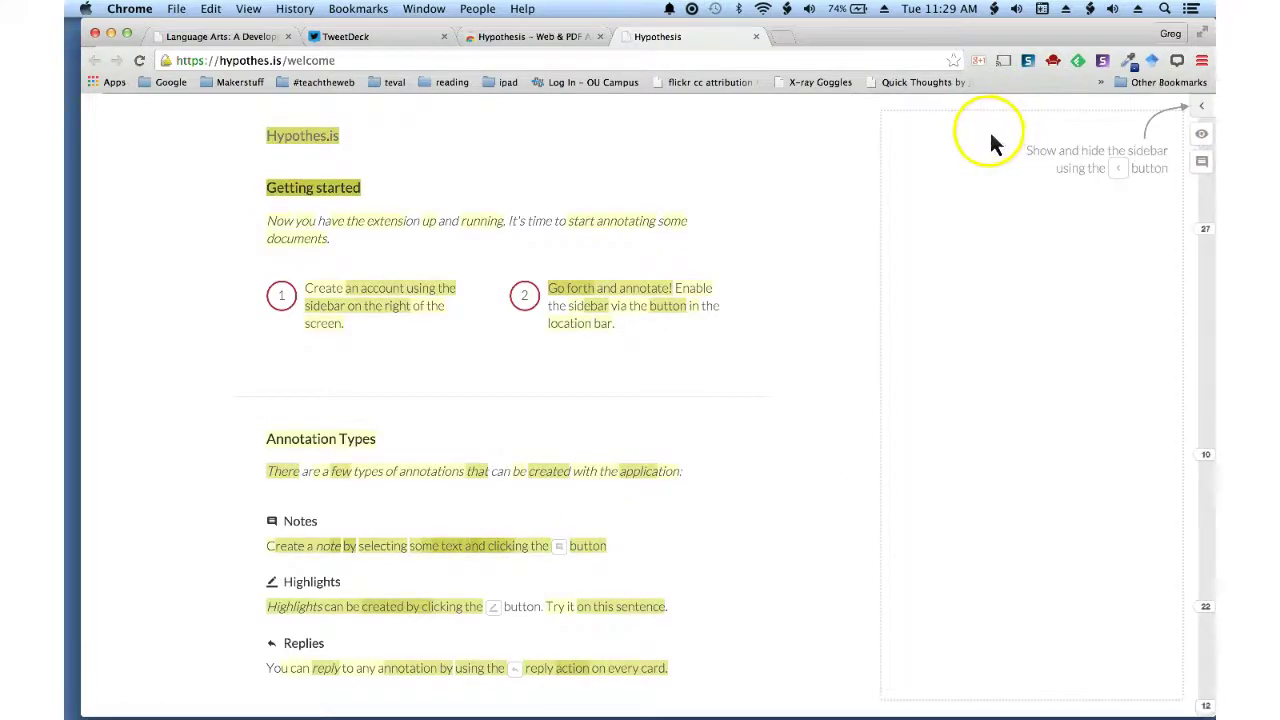
# - Return to the Chrome Web Store, dismiss the Hypothesis listing and close the store page
pyautogui.click(609, 38)
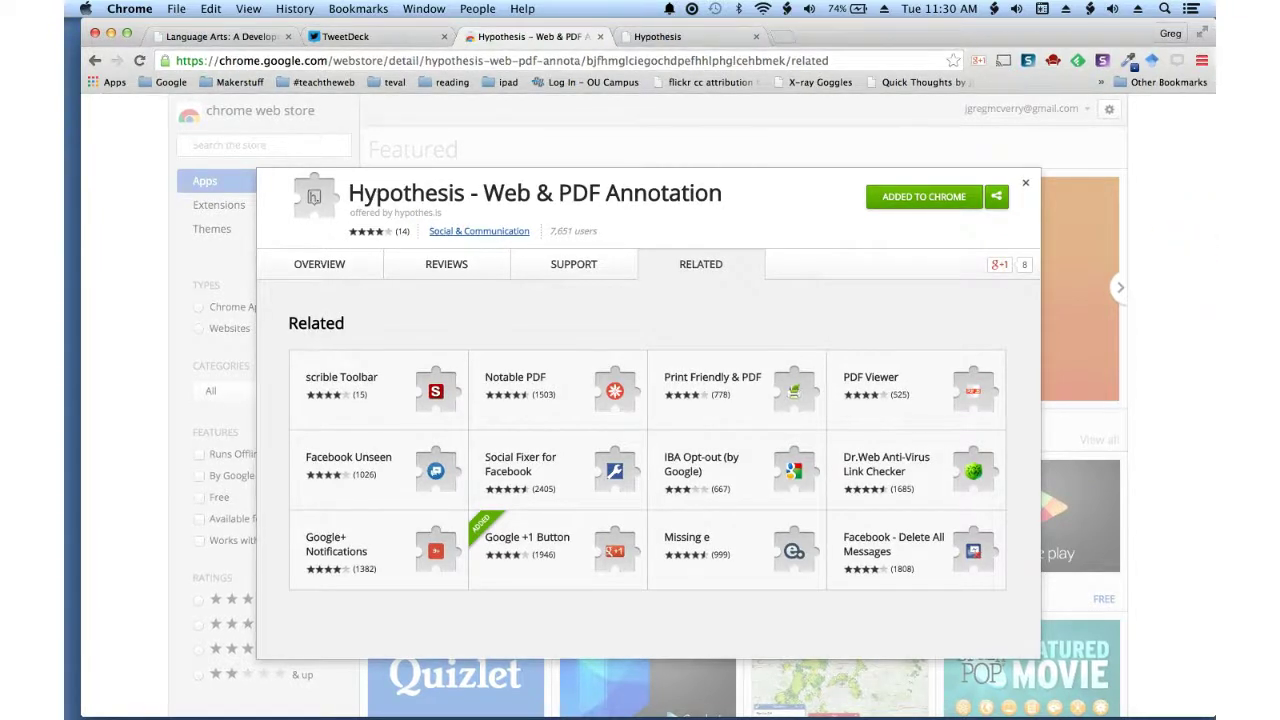
pyautogui.click(1205, 238)
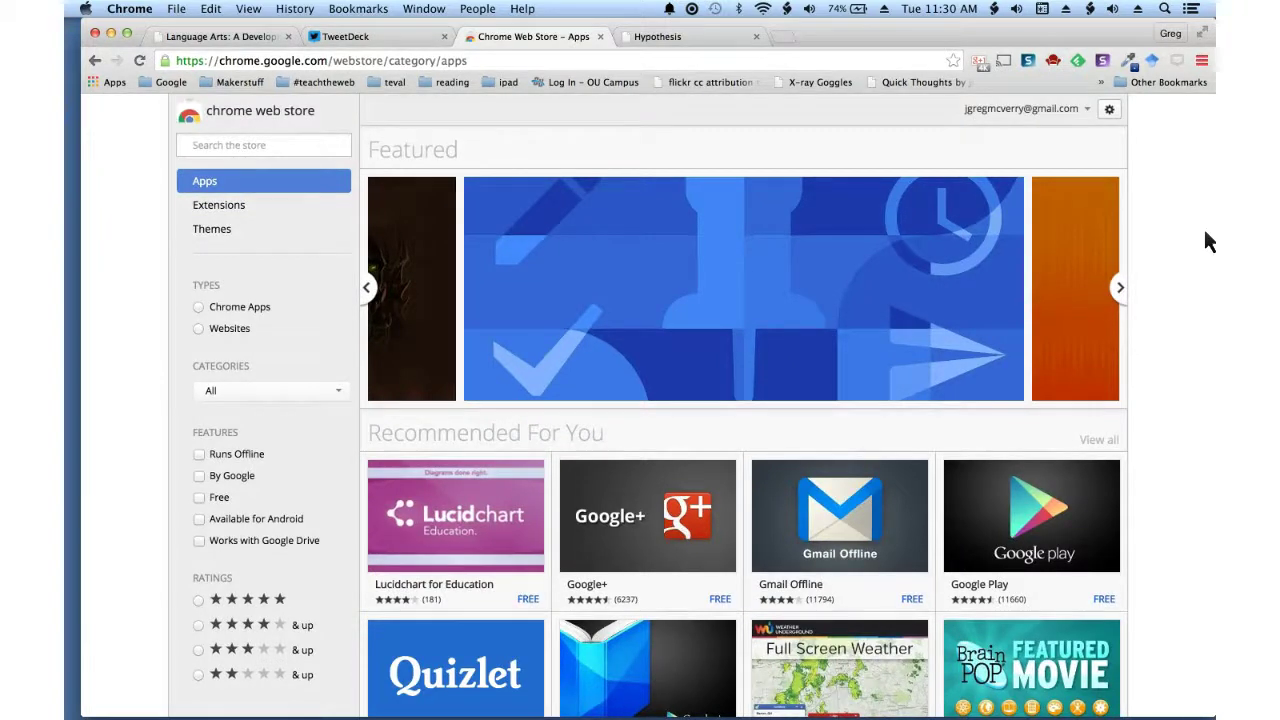
pyautogui.click(670, 40)
pyautogui.click(600, 36)
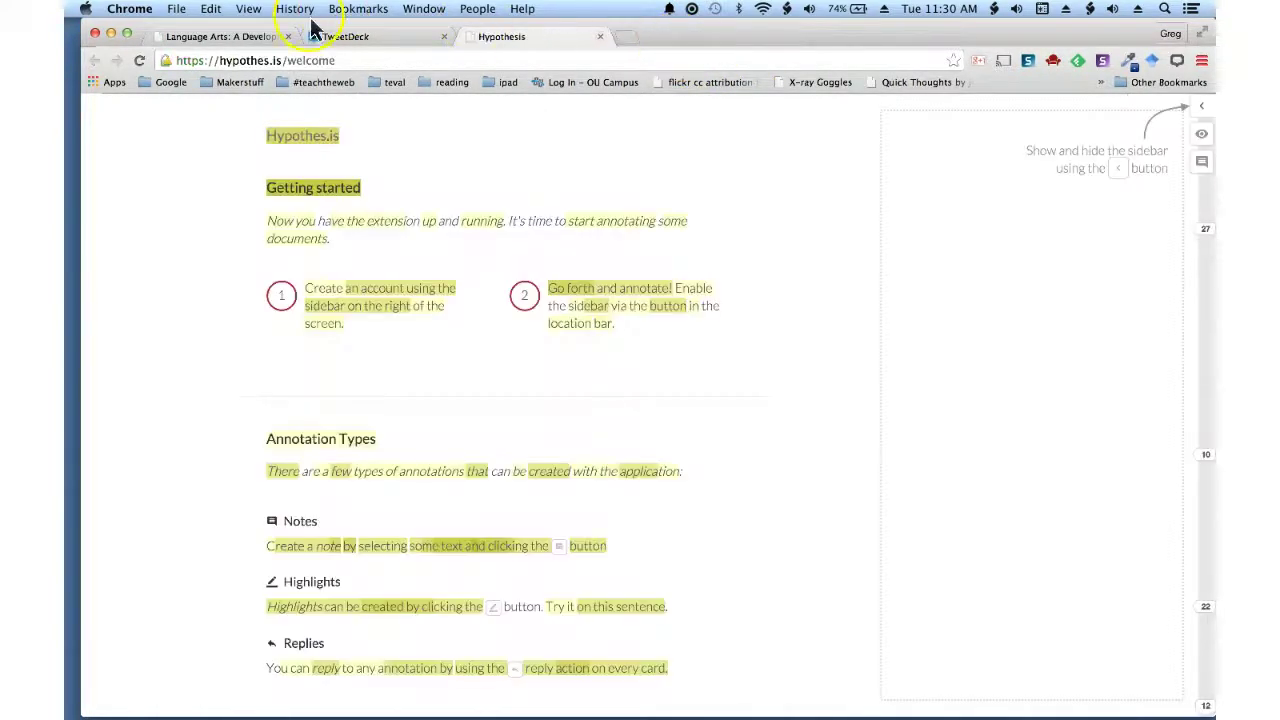
# - Open the reading "A Historical Perspective on Reading Research and Practice" from the Language Arts course's Literacy and Culture module
pyautogui.click(220, 40)
pyautogui.scroll(5, 437, 349)
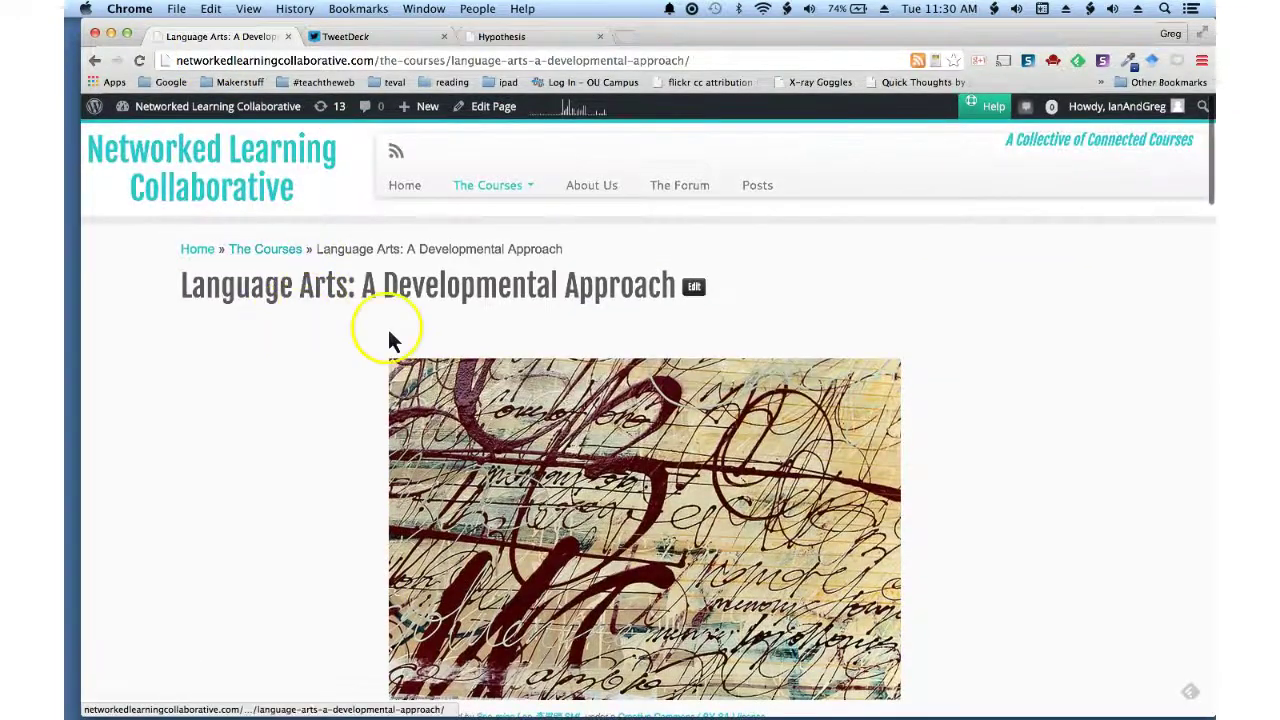
pyautogui.scroll(-15, 390, 333)
pyautogui.scroll(-10, 388, 328)
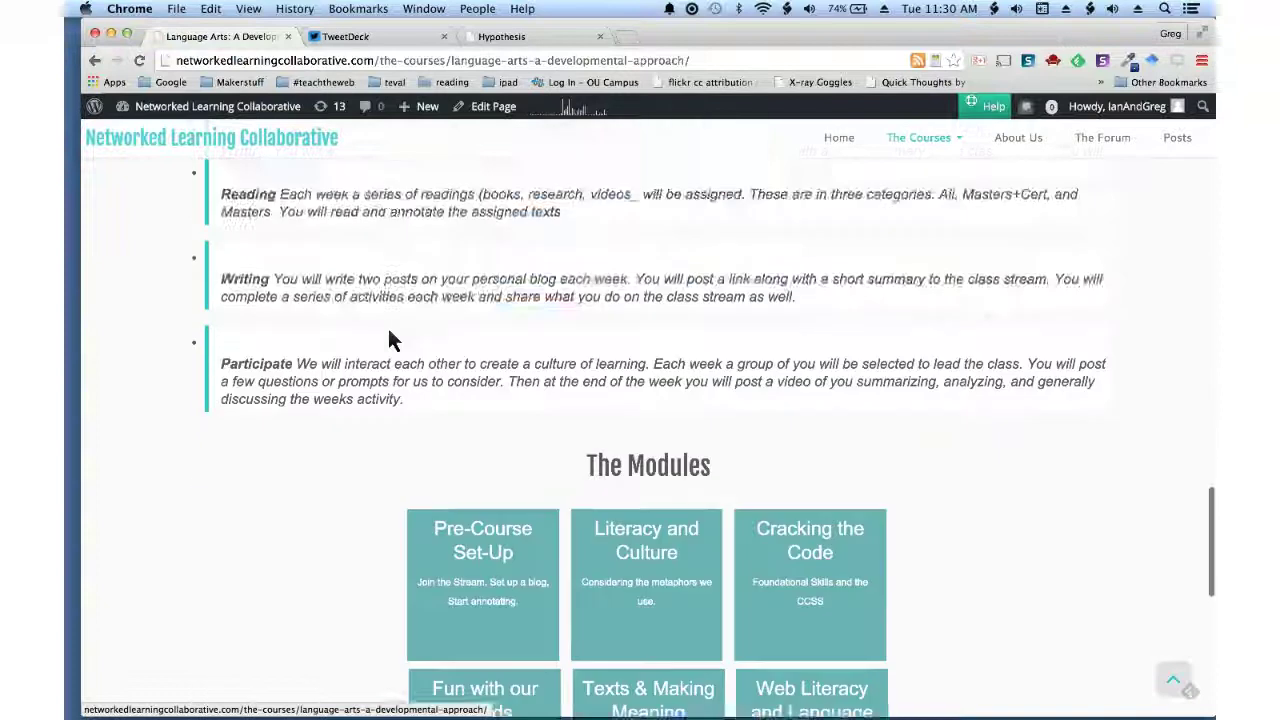
pyautogui.click(745, 435)
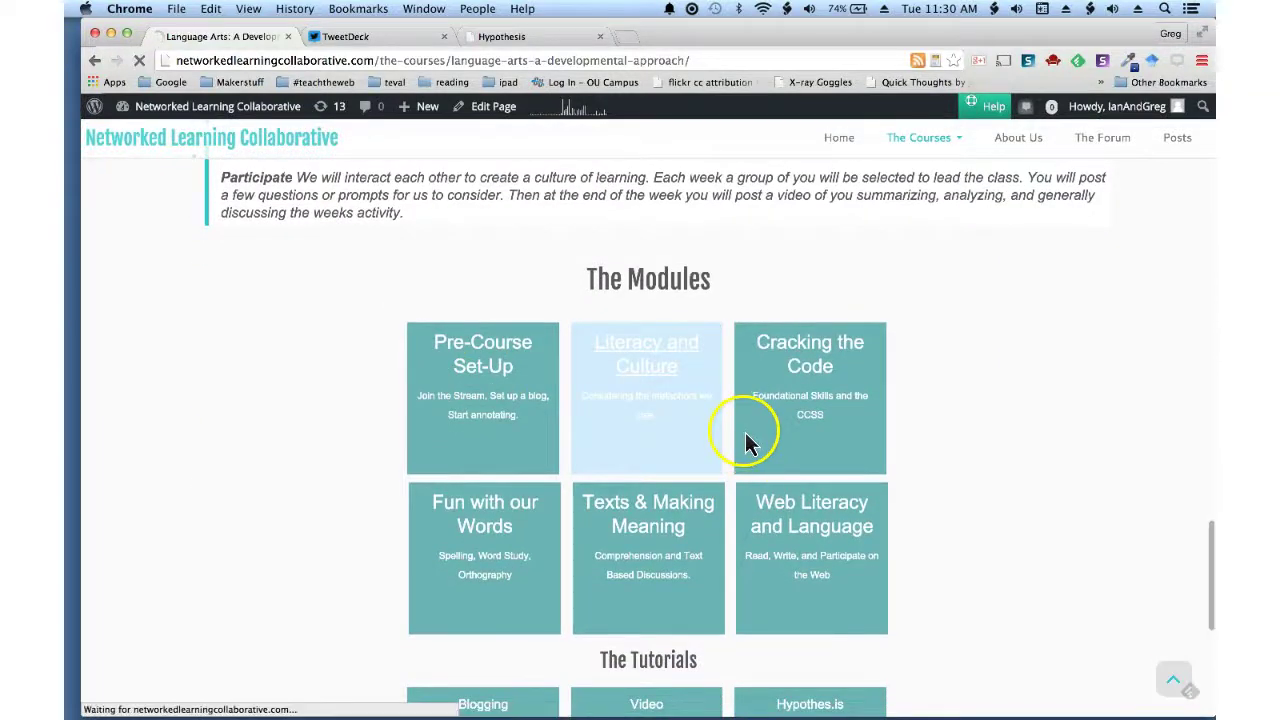
pyautogui.scroll(-3, 458, 391)
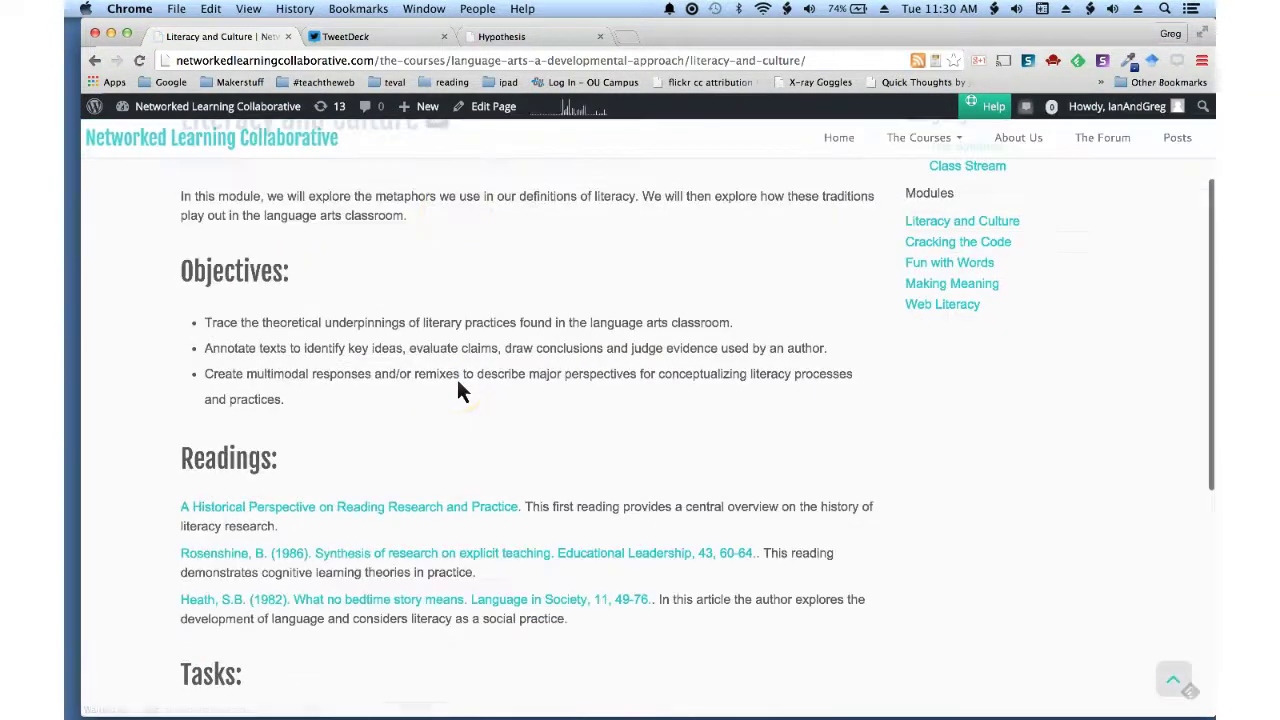
pyautogui.click(440, 627)
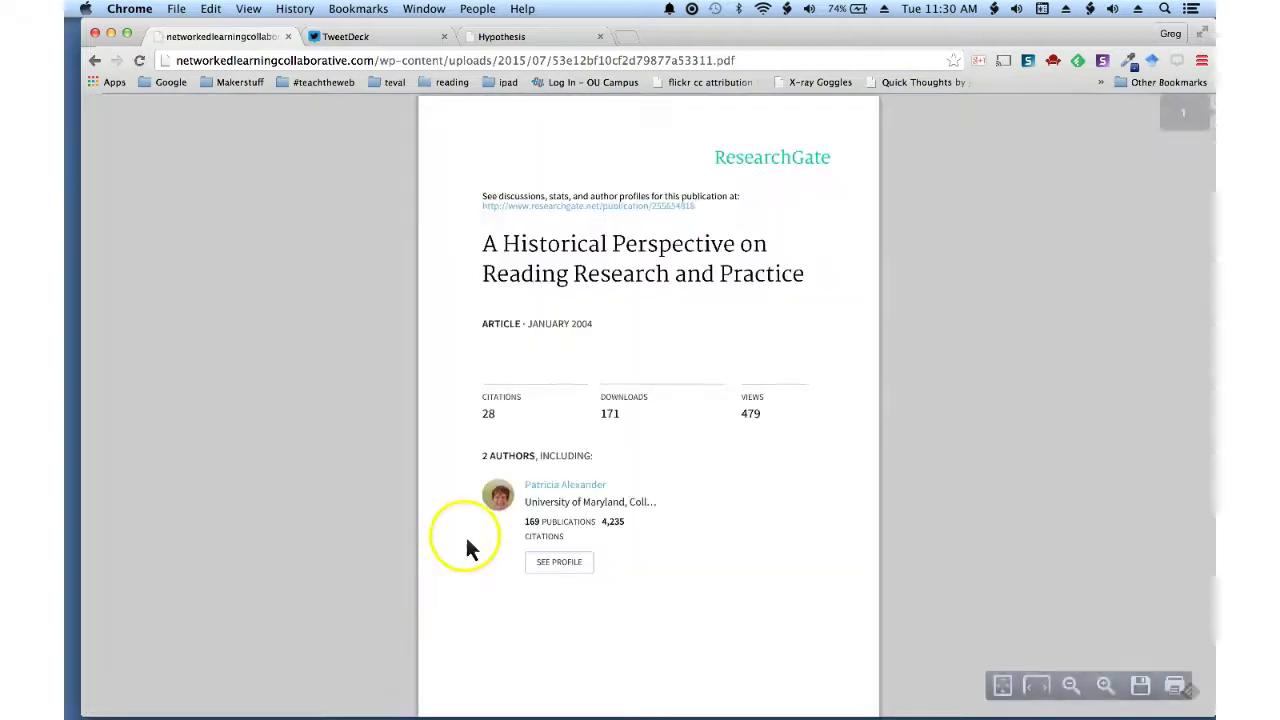
# - Look over the start of the PDF and copy its full web address
pyautogui.scroll(-4, 514, 480)
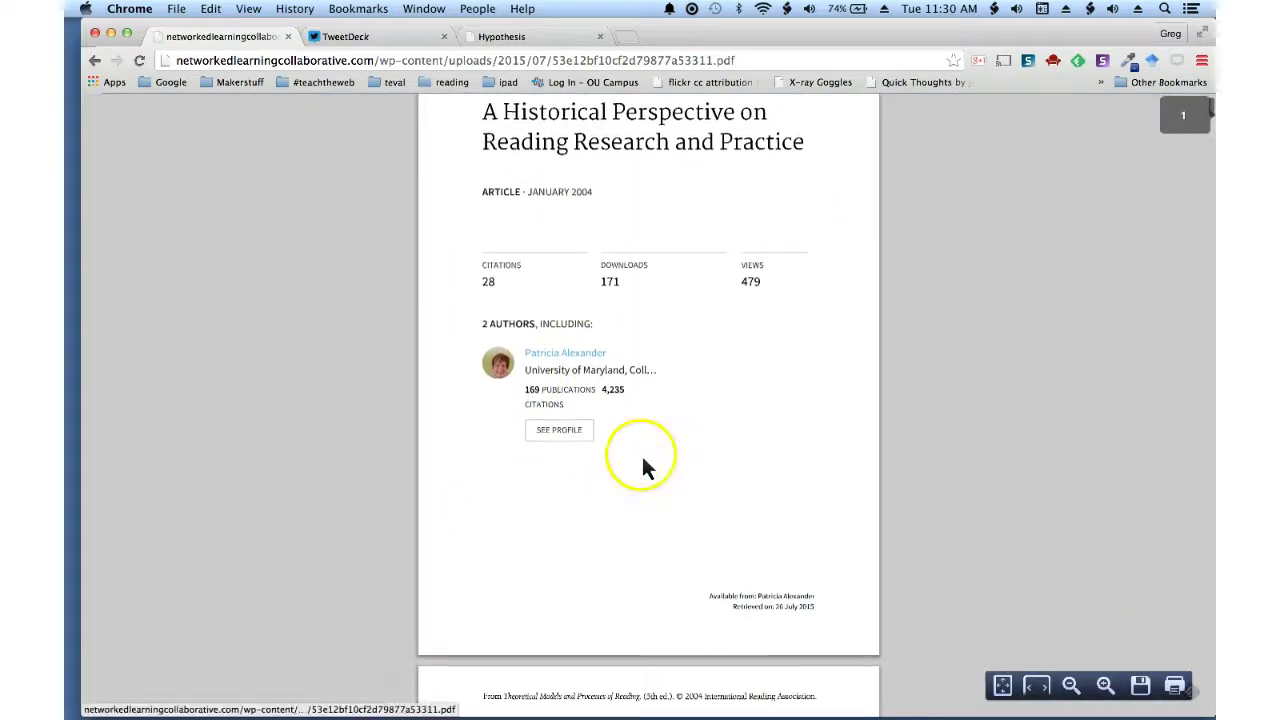
pyautogui.scroll(-3, 641, 462)
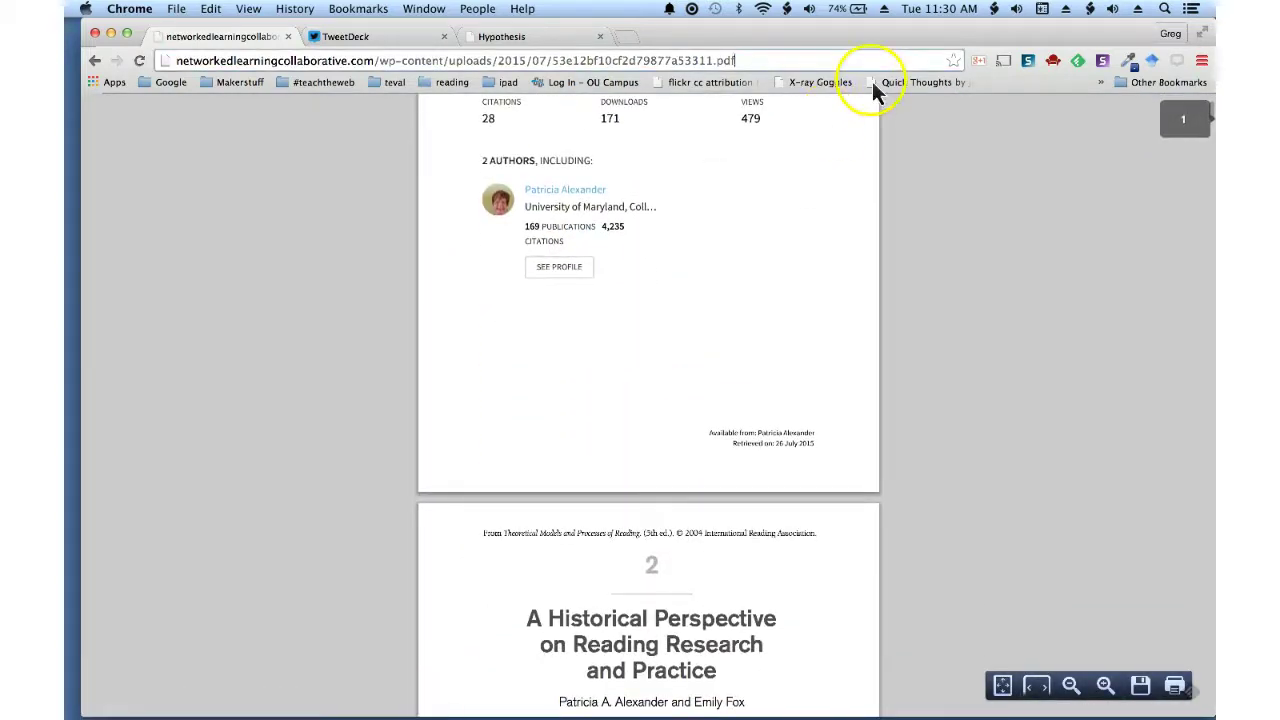
pyautogui.click(600, 58)
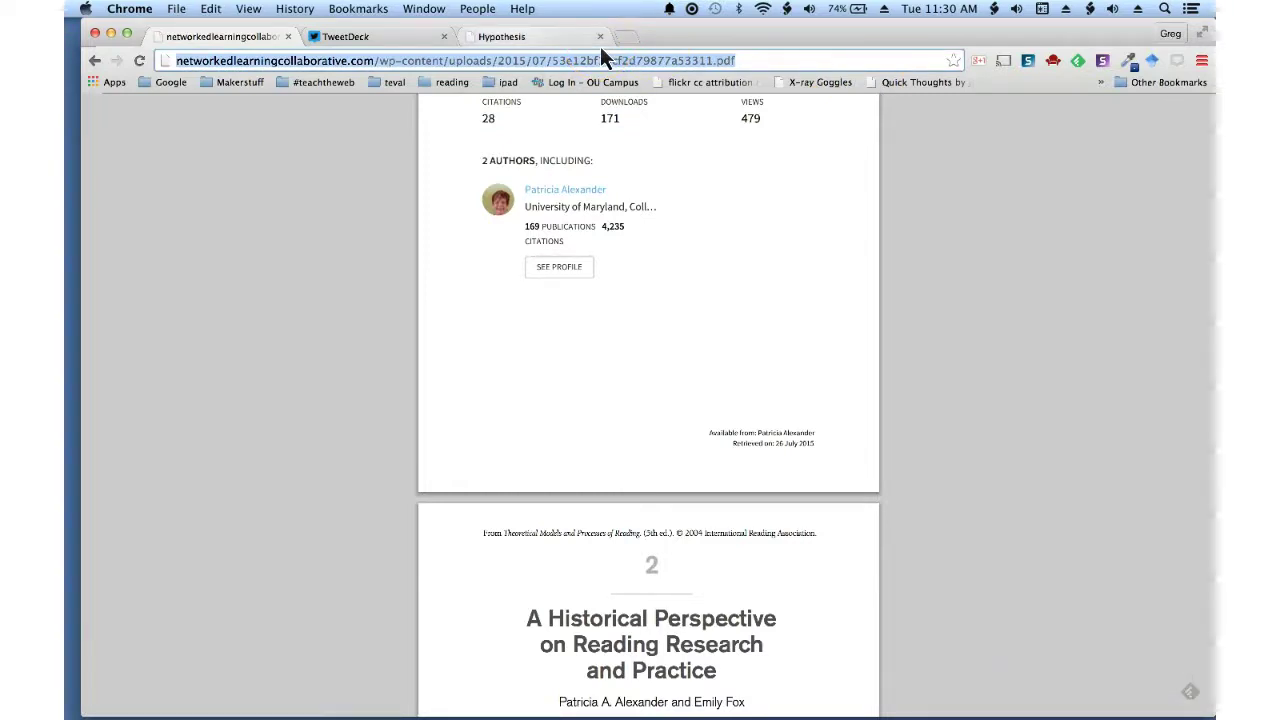
# - Load the hypothes.is home page and submit the copied PDF link there for annotation
pyautogui.click(599, 43)
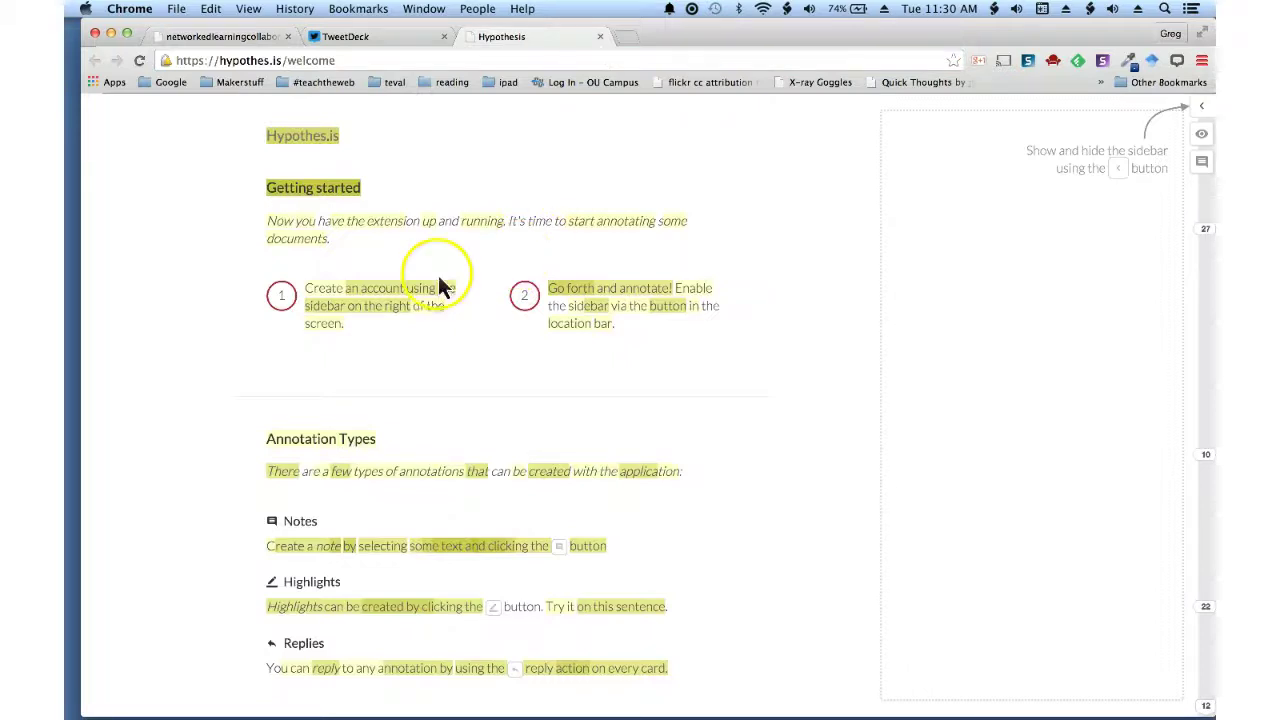
pyautogui.doubleClick(292, 62)
pyautogui.click(352, 160)
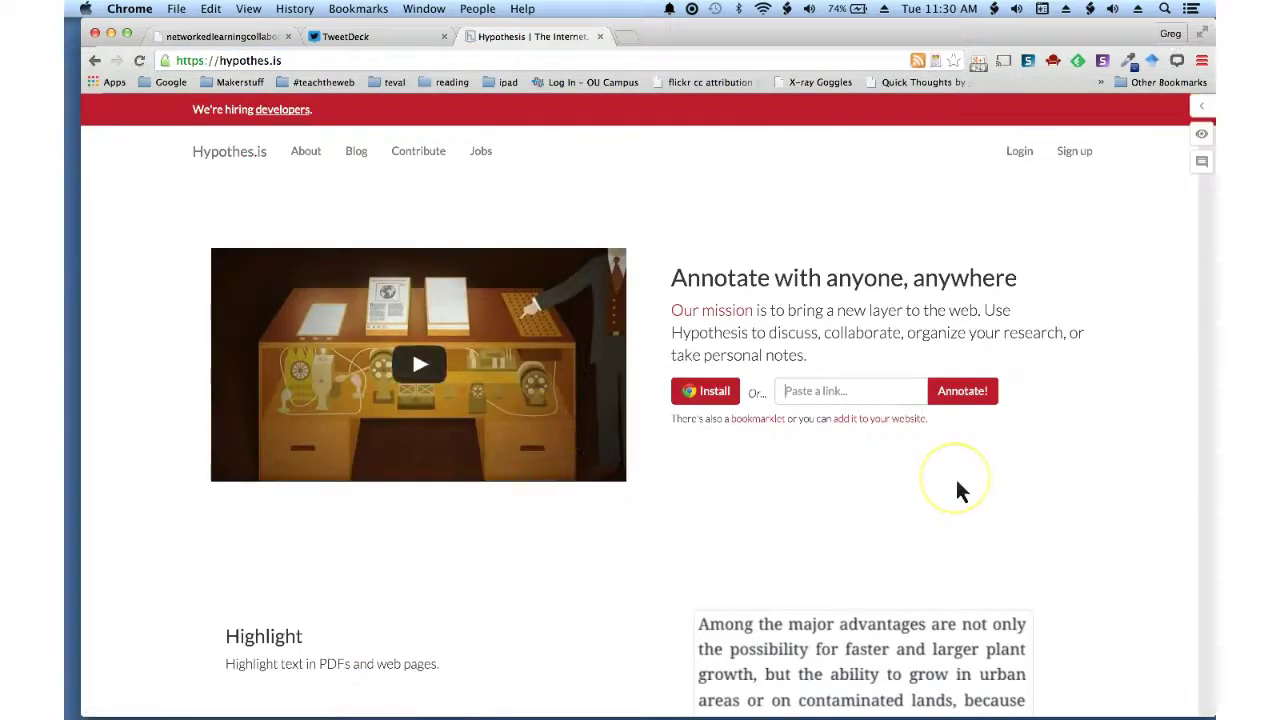
pyautogui.write('http://networkedlearningc')
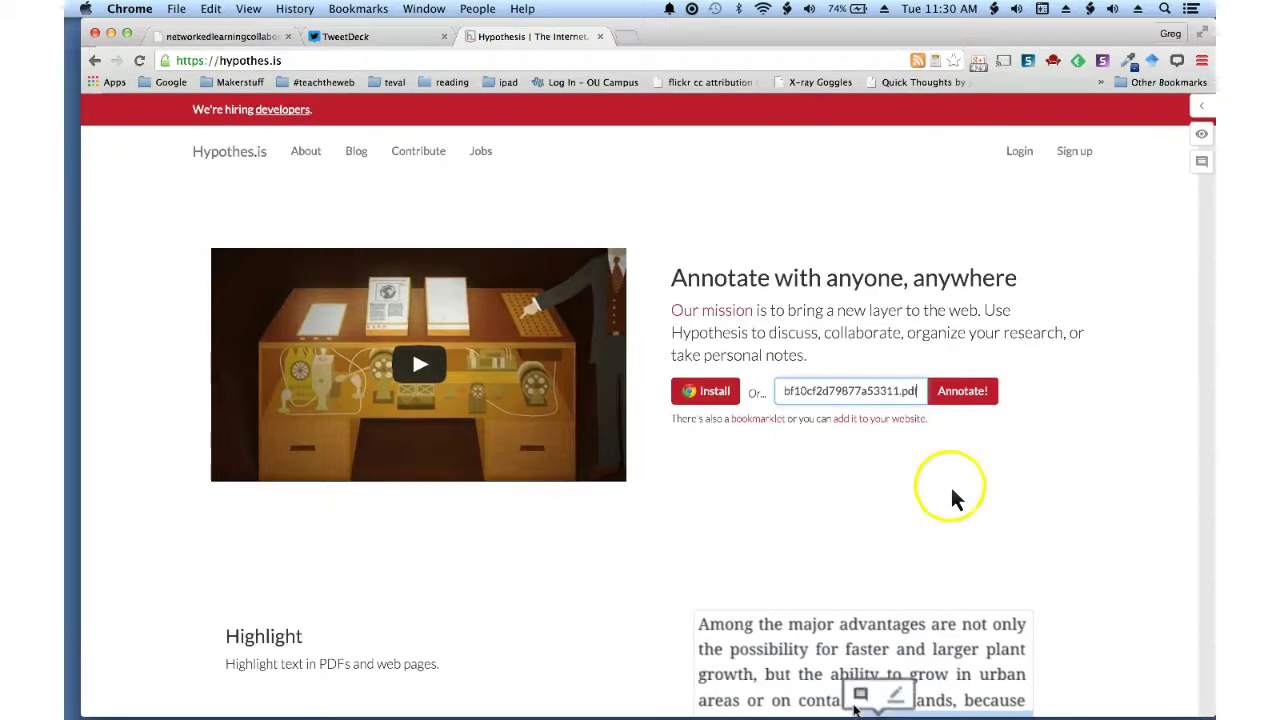
pyautogui.press('Return')
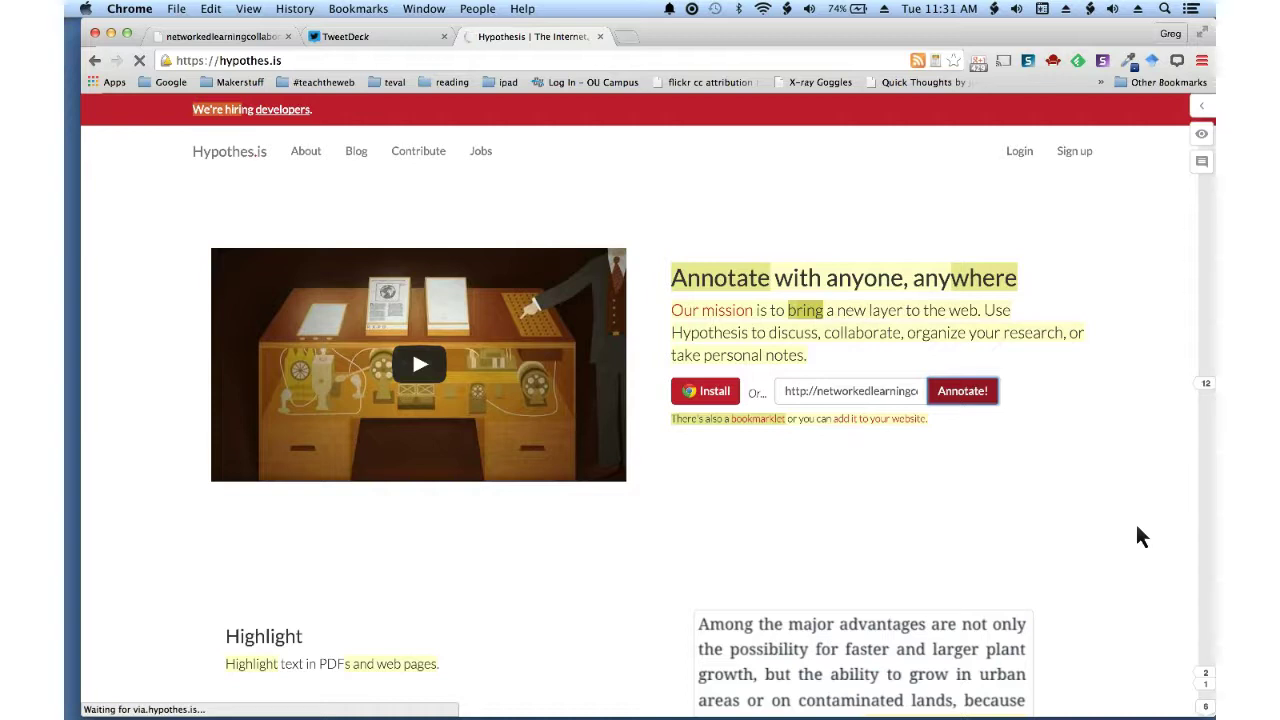
# - Switch to the PDF copy loaded through Hypothesis and select via.hypothes.is in its web address
pyautogui.click(1181, 440)
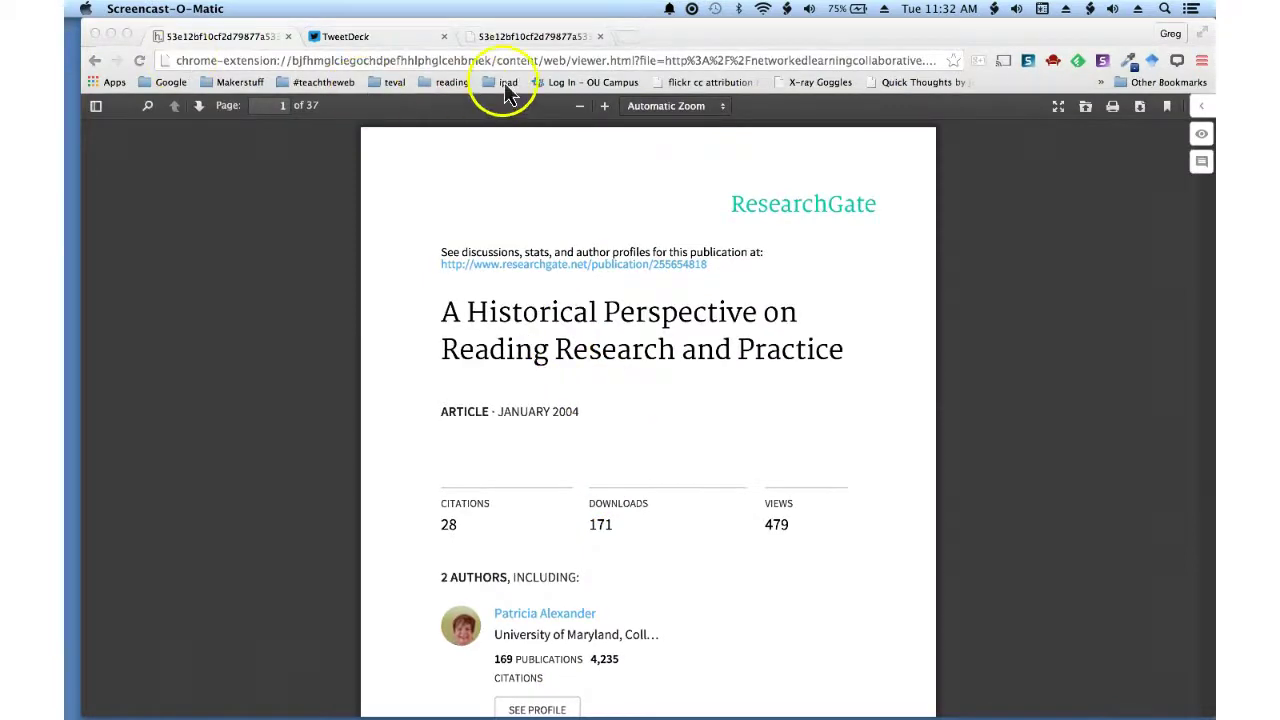
pyautogui.click(580, 38)
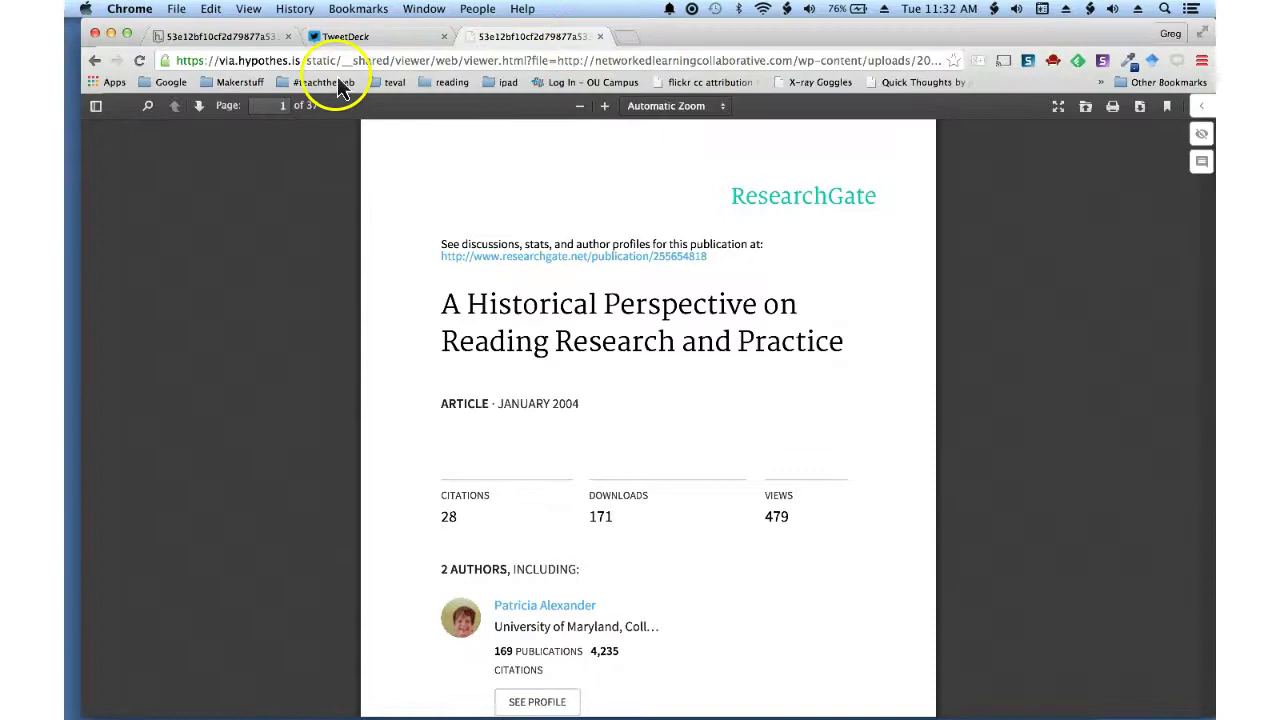
pyautogui.moveTo(300, 61); pyautogui.dragTo(218, 82)
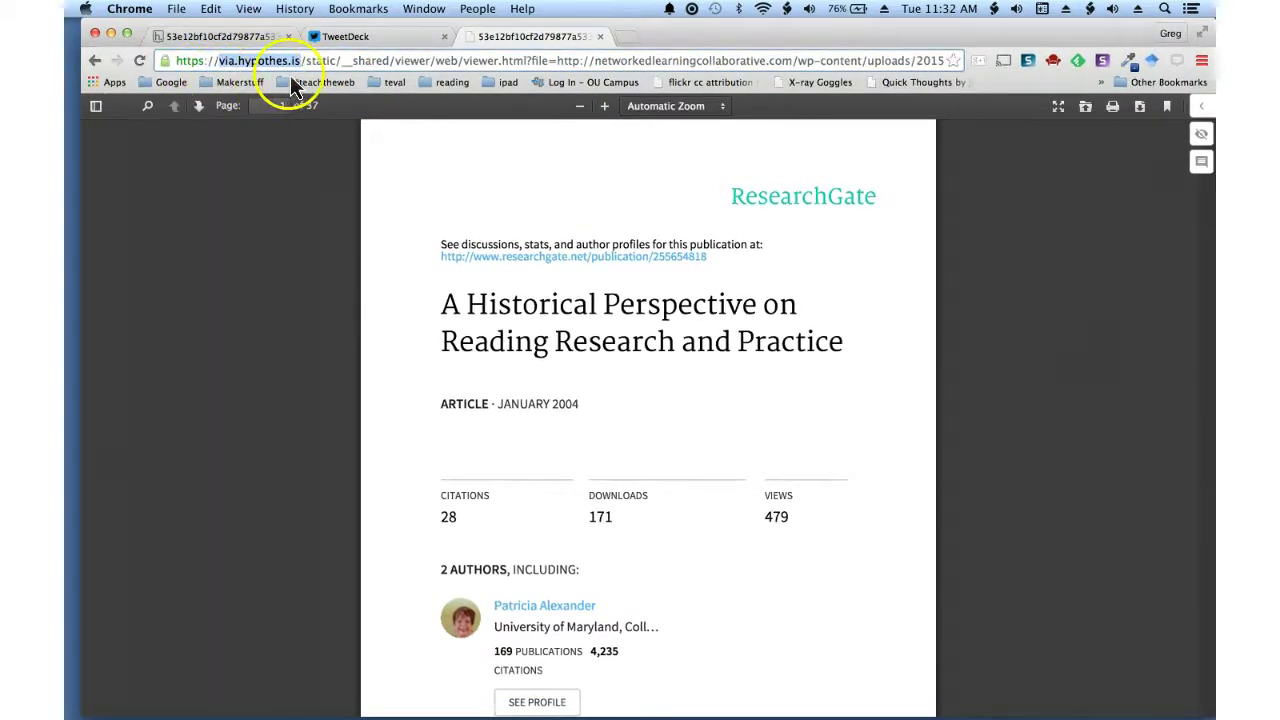
# - Examine the opening paragraphs of the article on page 2 of the PDF
pyautogui.scroll(-8, 550, 257)
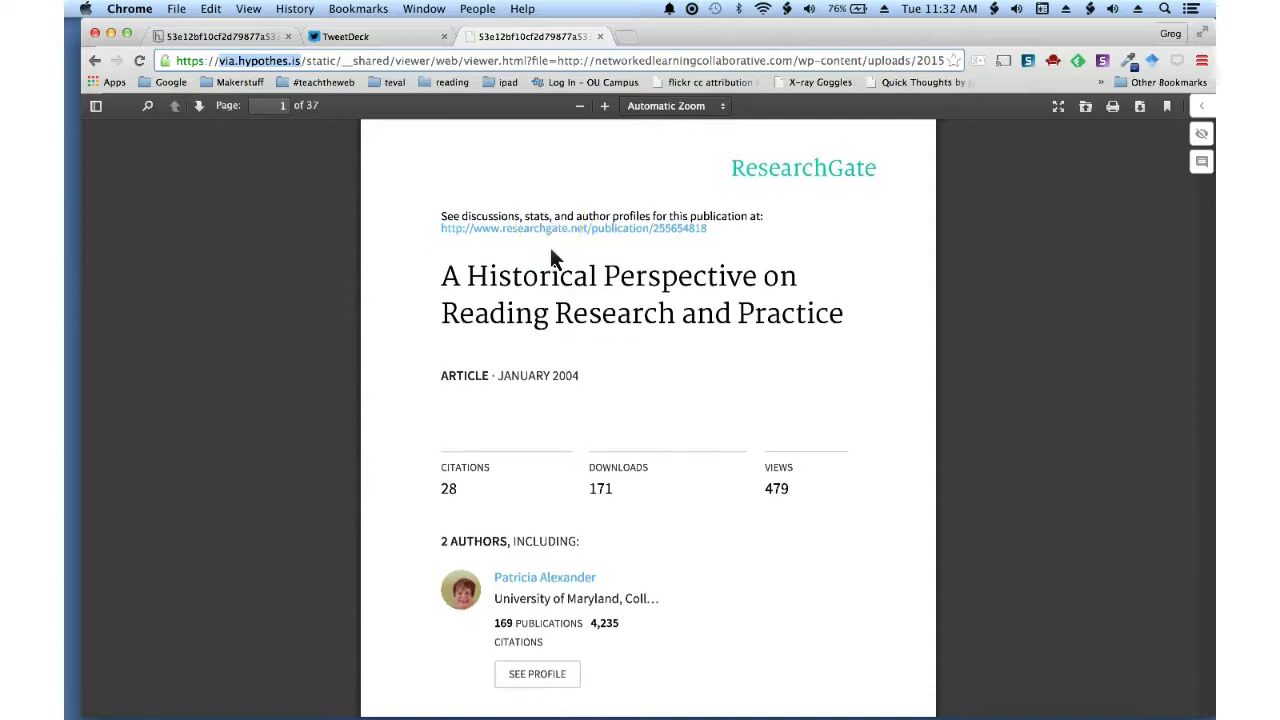
pyautogui.scroll(-3, 551, 255)
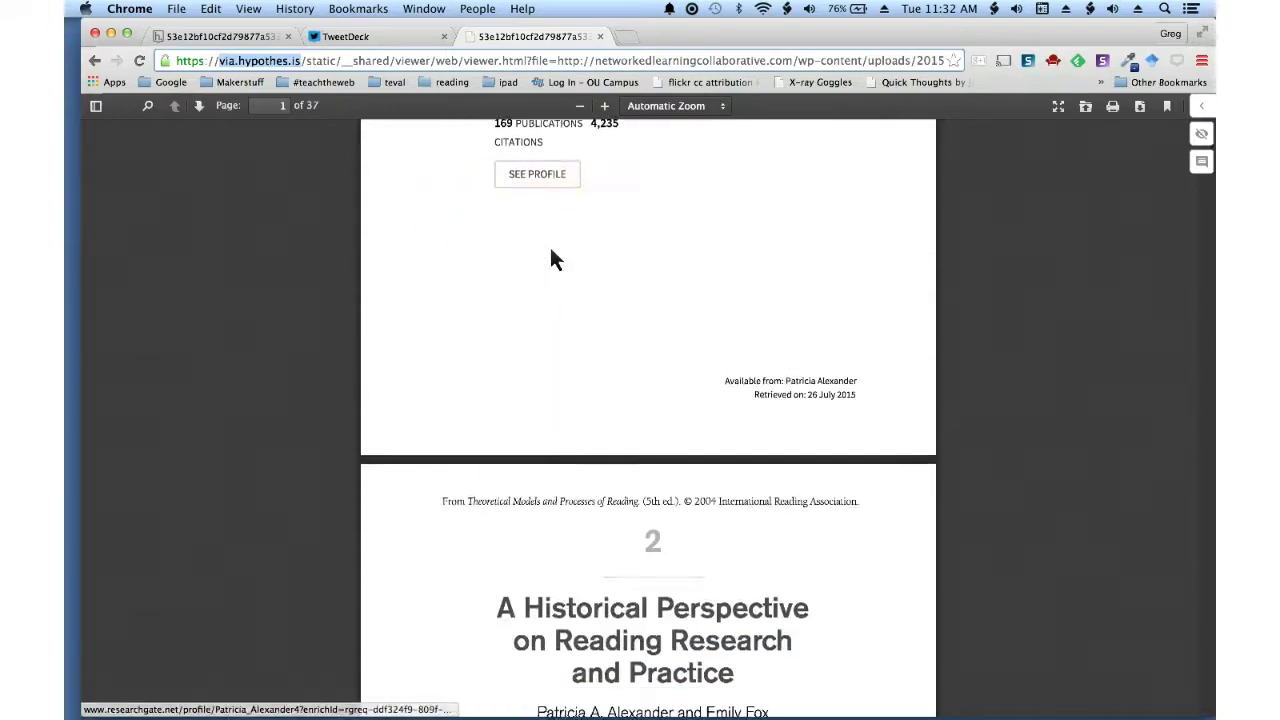
pyautogui.scroll(-5, 551, 255)
pyautogui.scroll(-2, 552, 257)
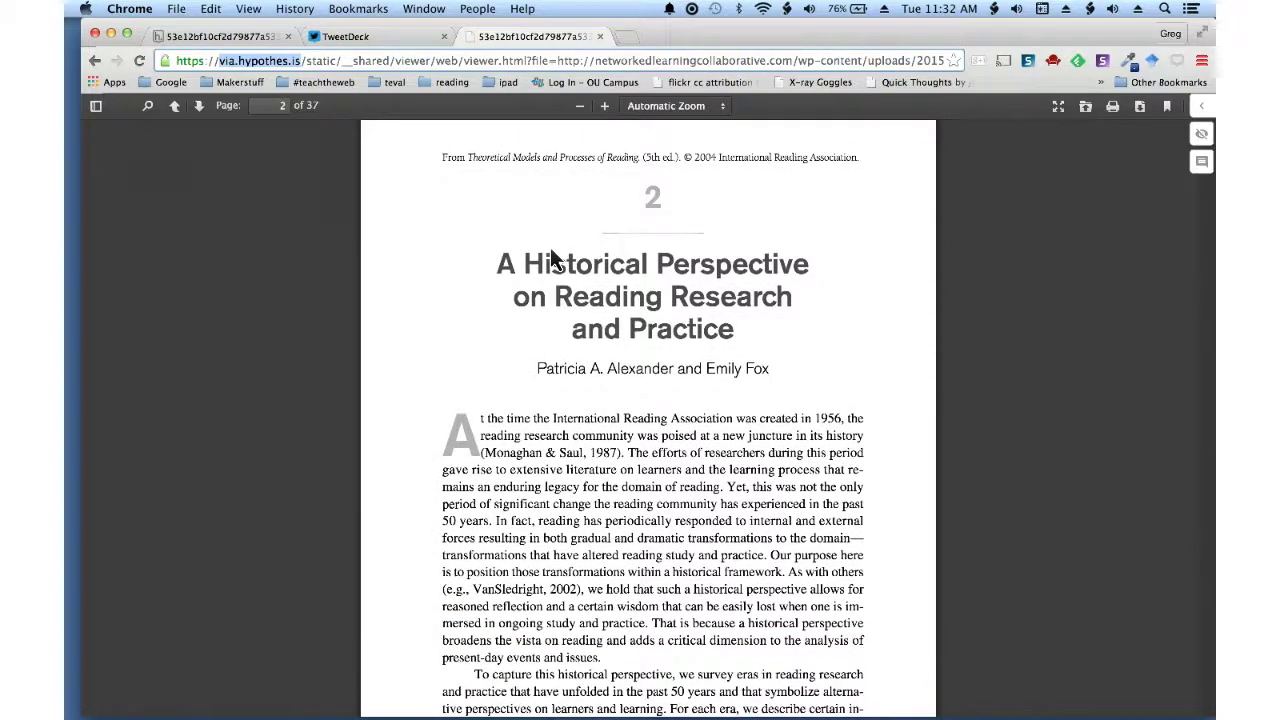
pyautogui.scroll(-1, 551, 252)
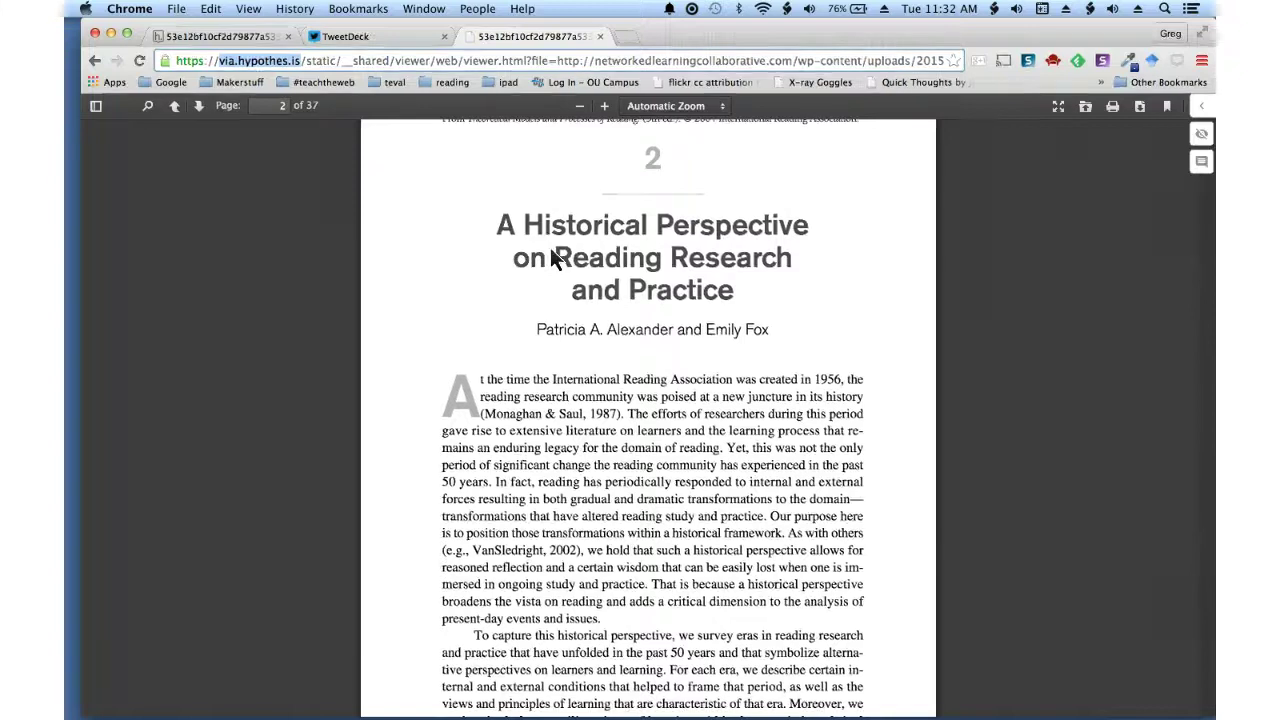
pyautogui.scroll(-1, 552, 252)
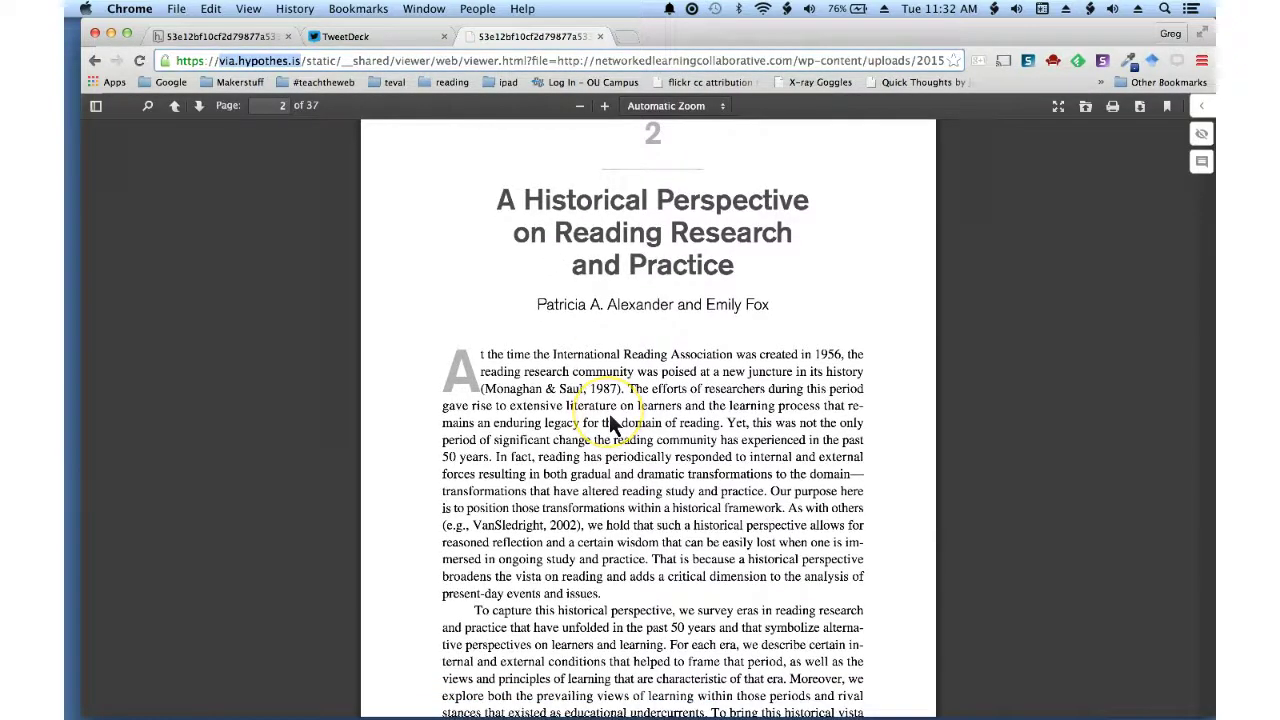
pyautogui.scroll(-1, 609, 413)
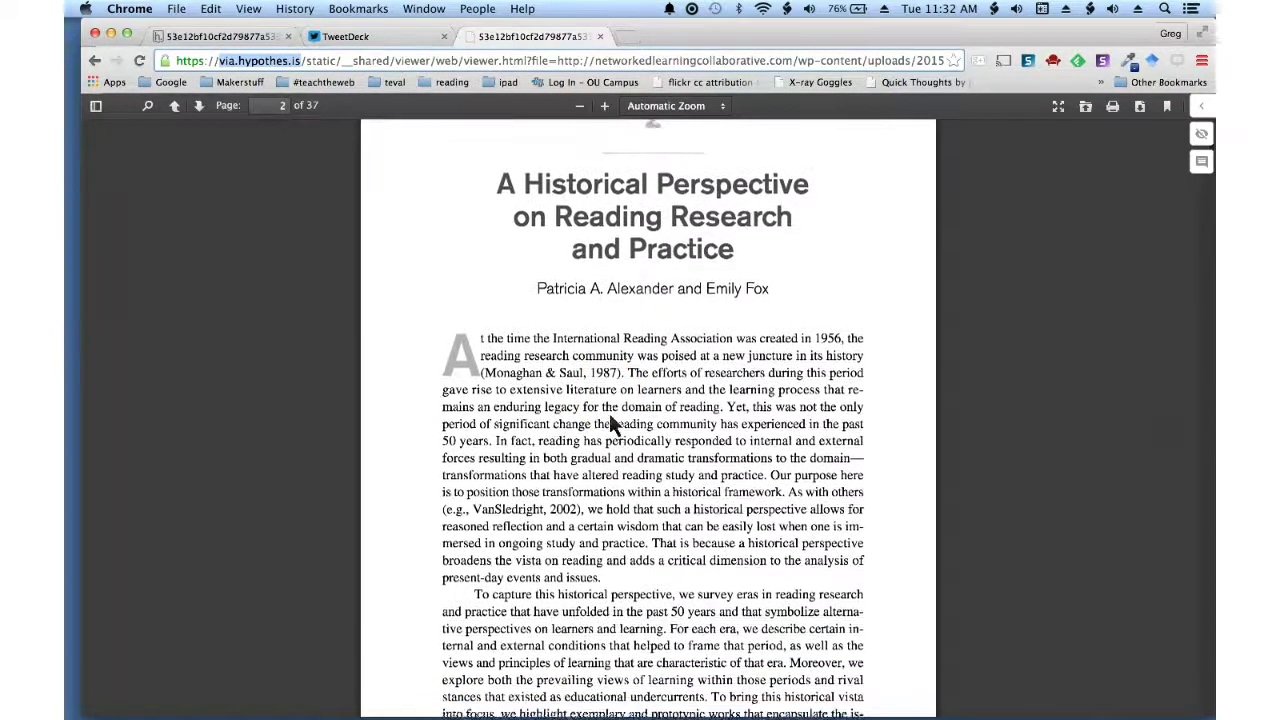
pyautogui.scroll(-1, 609, 413)
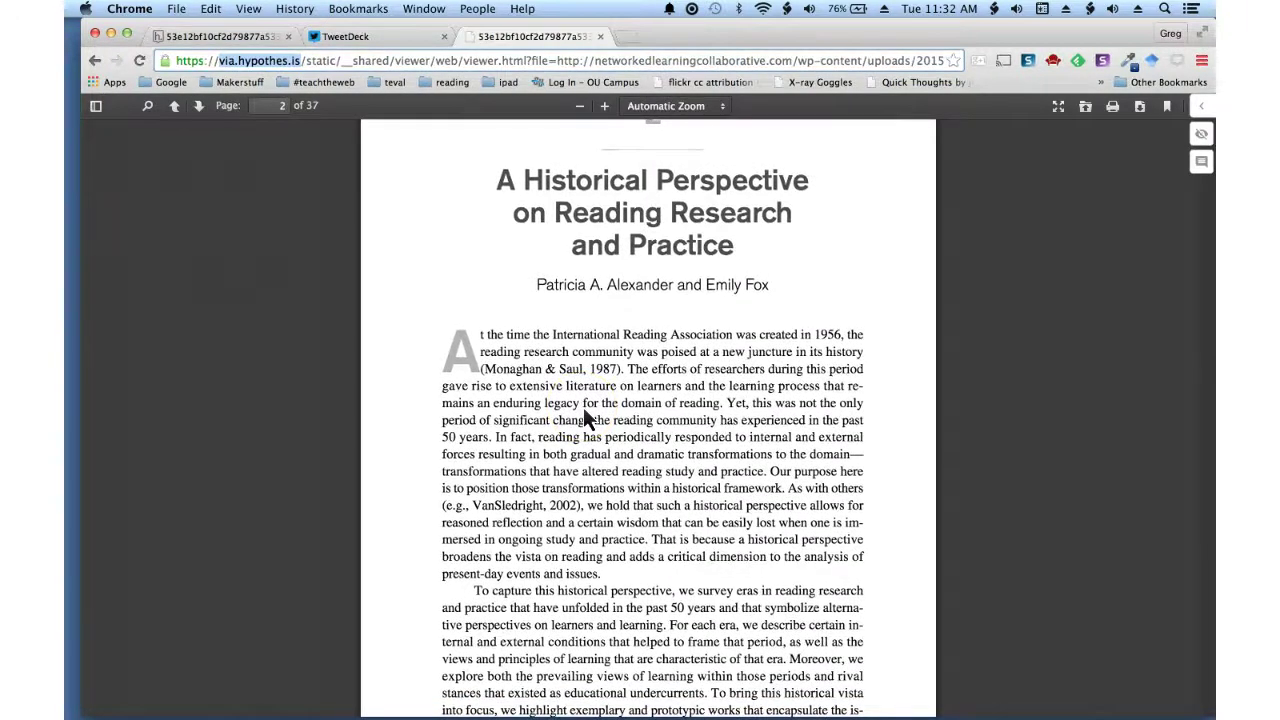
pyautogui.scroll(-3, 584, 410)
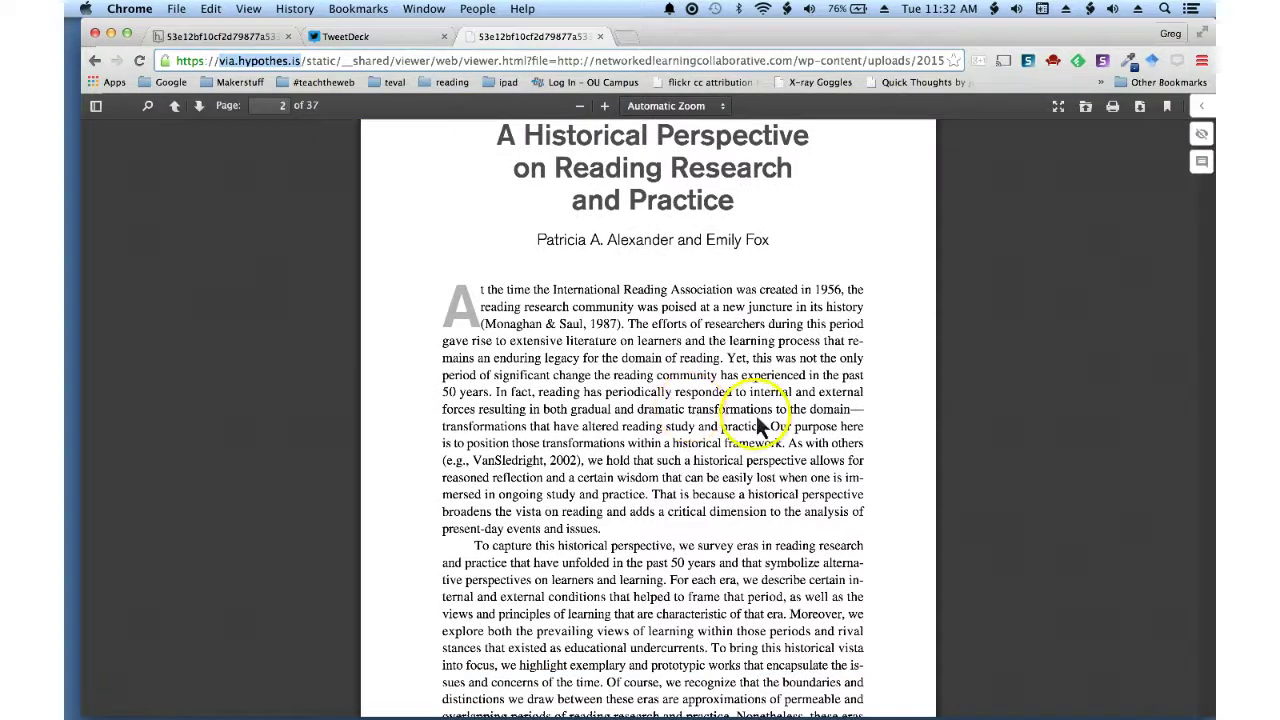
pyautogui.click(703, 405)
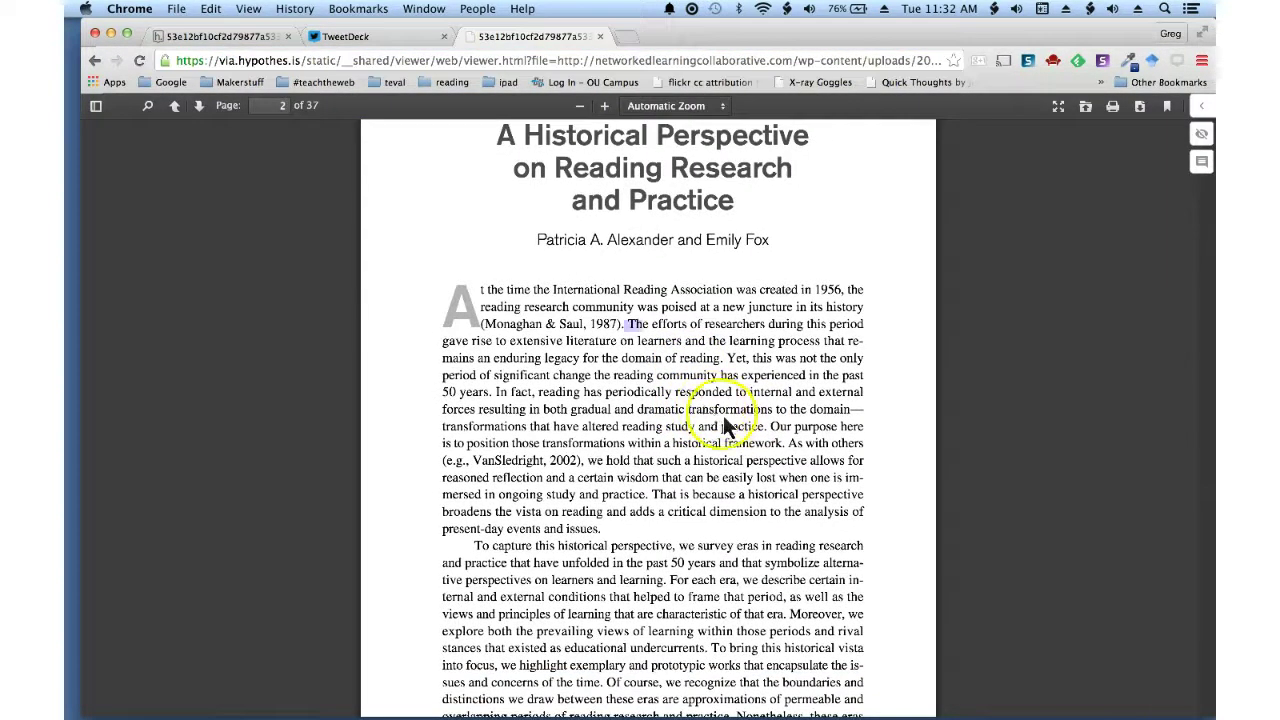
# - Start annotating the sentence beginning "The efforts of researchers" on page 2 and sign in to Hypothesis with the account username and password
pyautogui.click(824, 428)
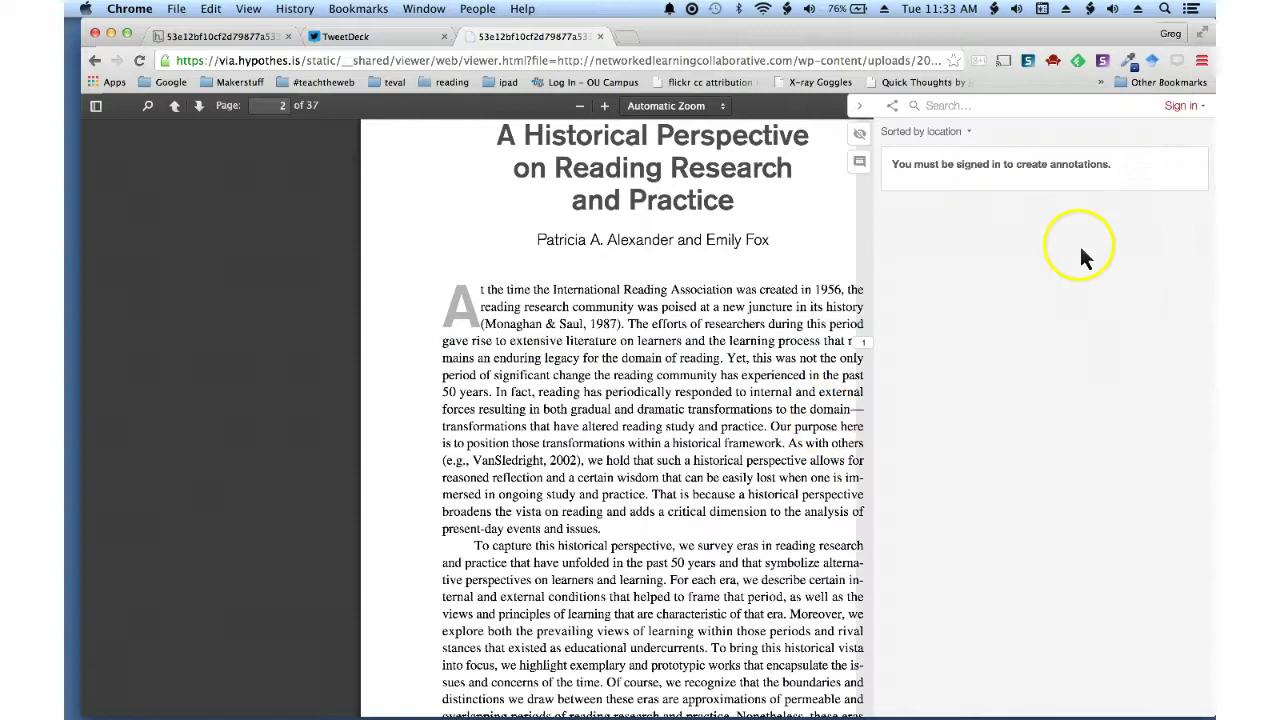
pyautogui.click(1181, 105)
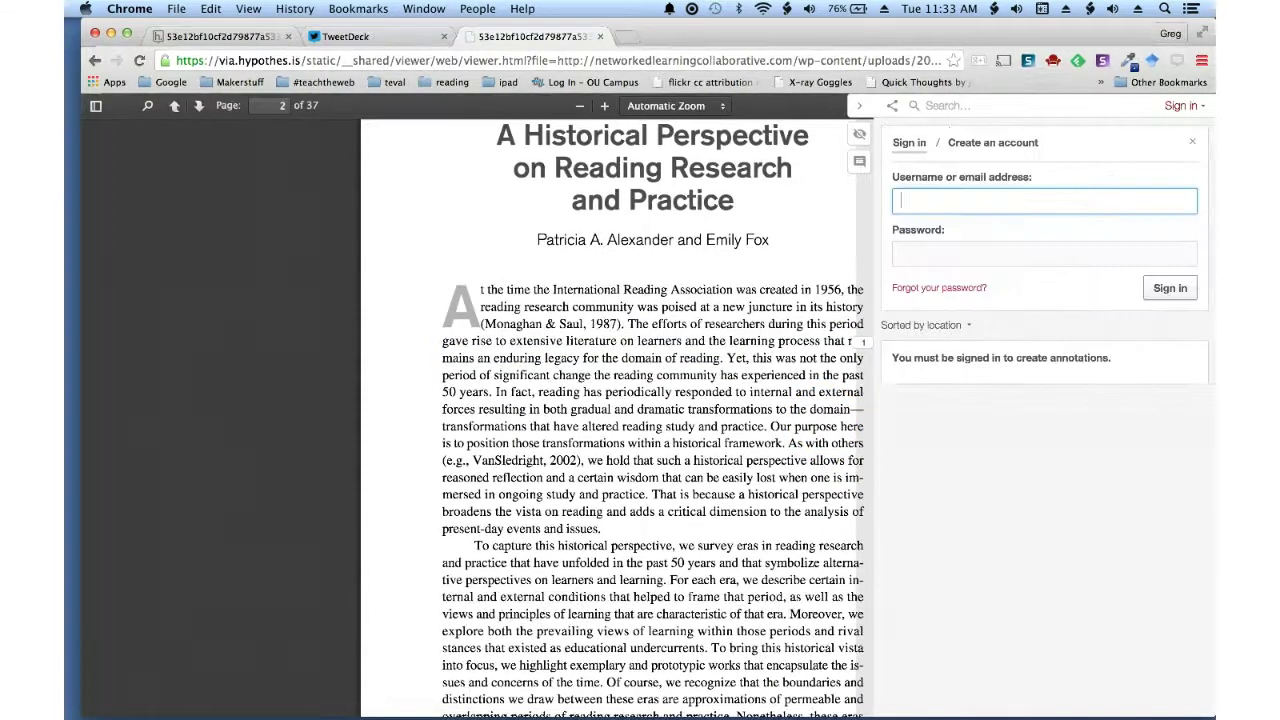
pyautogui.write('jg')
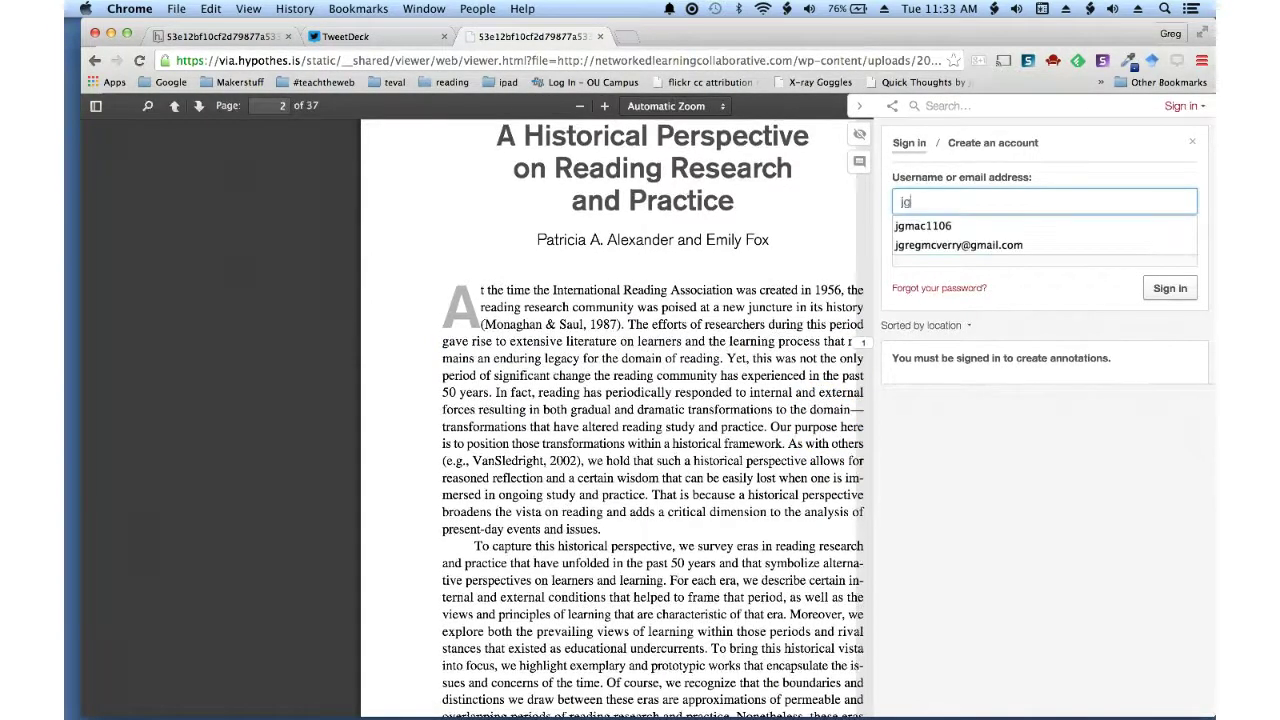
pyautogui.press('Down')
pyautogui.press('Return')
pyautogui.press('Tab')
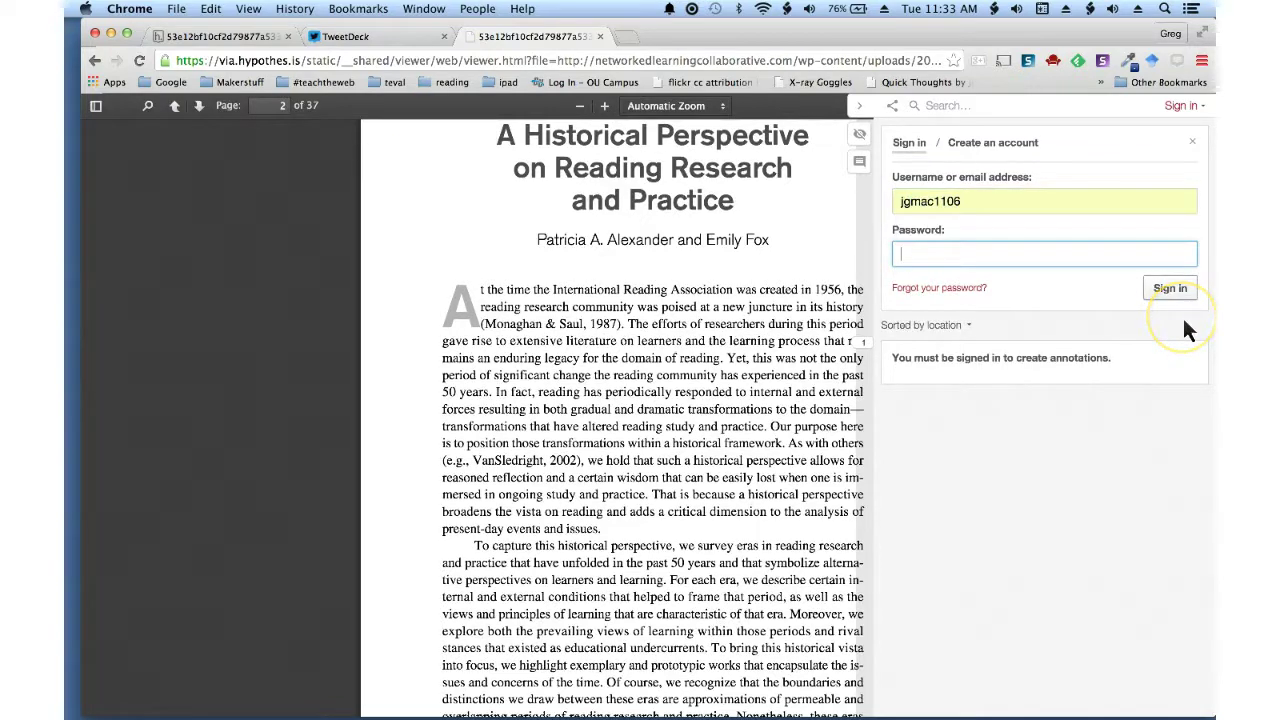
pyautogui.write('•••••••')
pyautogui.click(1158, 287)
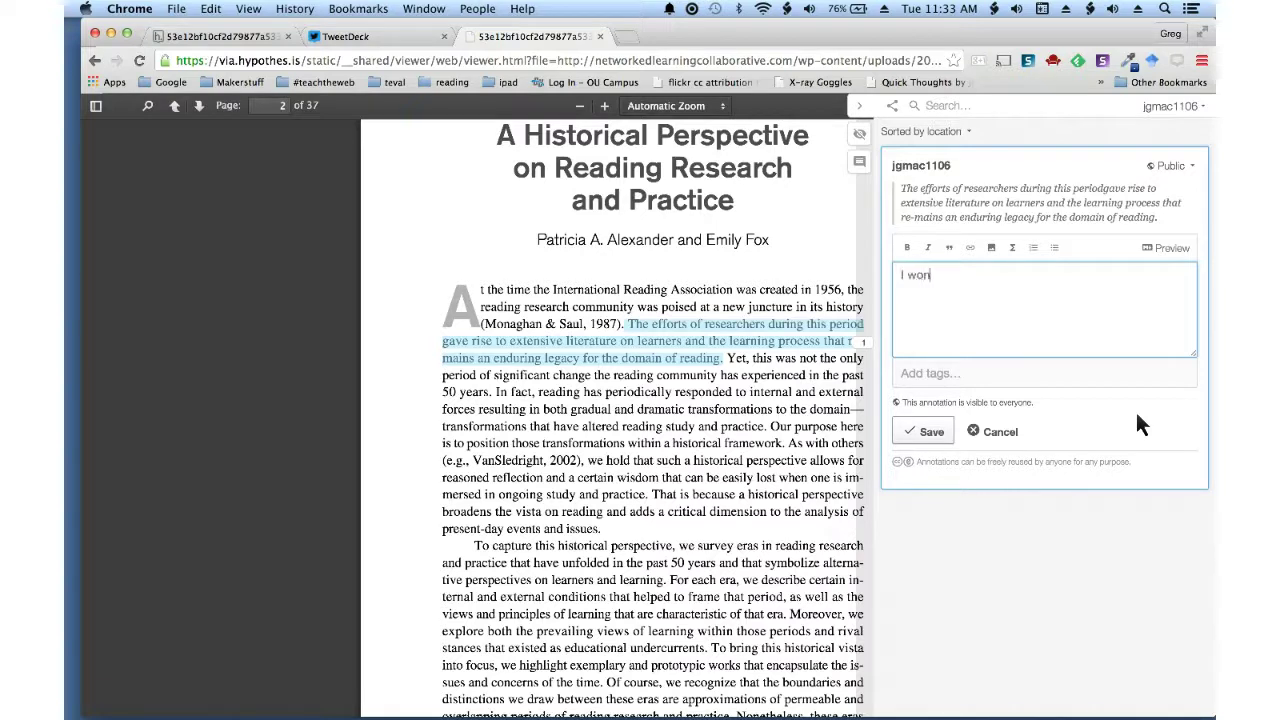
# - Enter the annotation comment "I wonder if this had to do with the space race? It was the start of the "schoola are failing" trope."
pyautogui.write('I wonder if this had to do with the ')
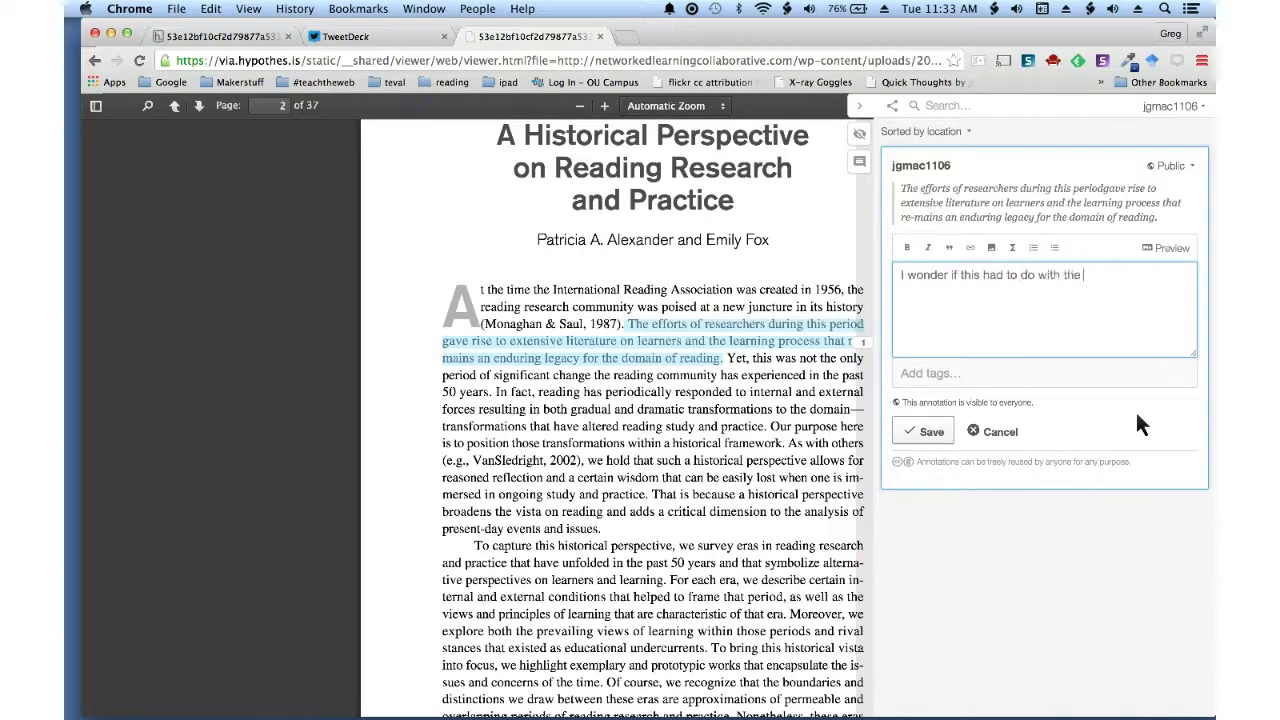
pyautogui.write('space race? It was the start of')
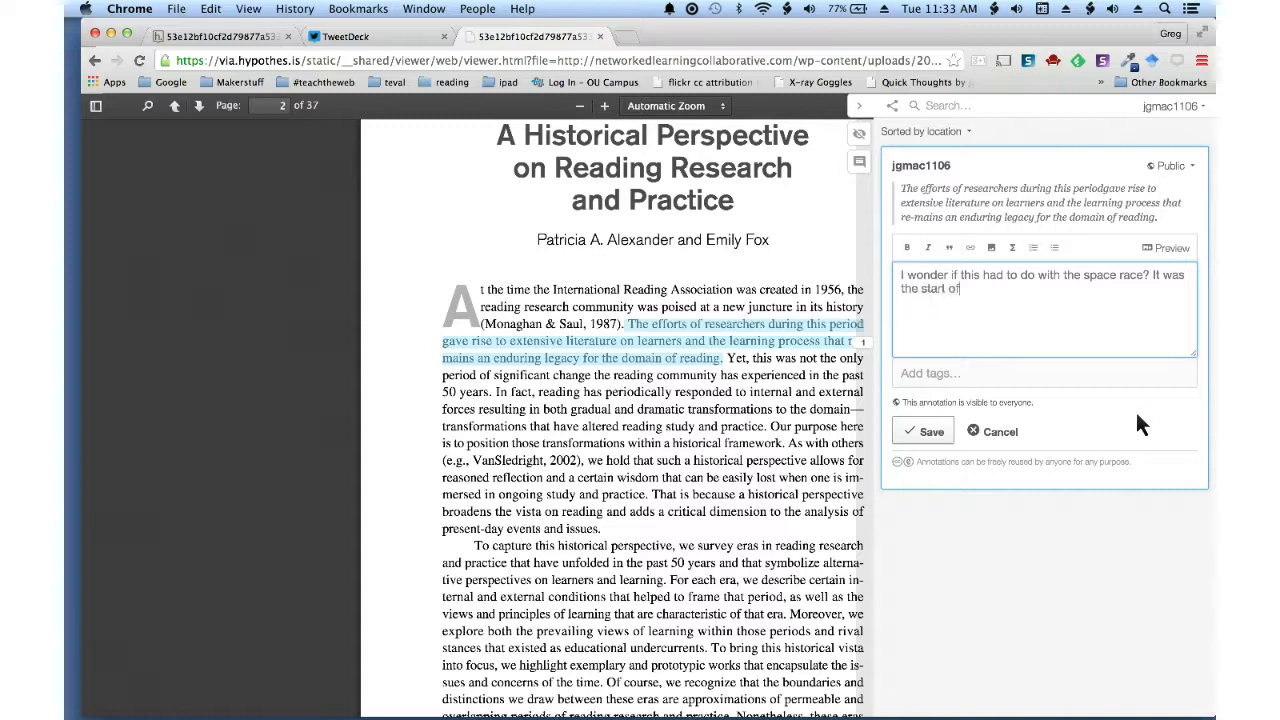
pyautogui.write(' the "schoola are failing" tr')
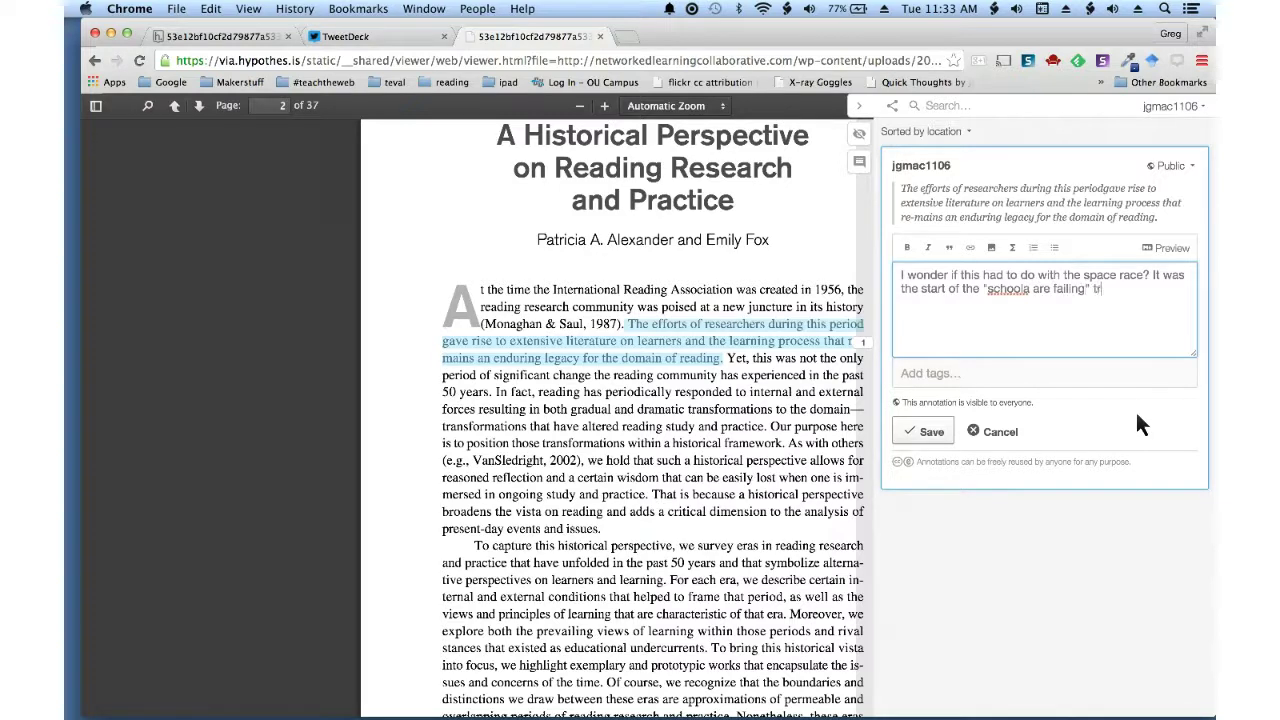
pyautogui.write('ope.')
# - Tag the annotation with edu573 and save it publicly
pyautogui.press('Tab')
pyautogui.write('#')
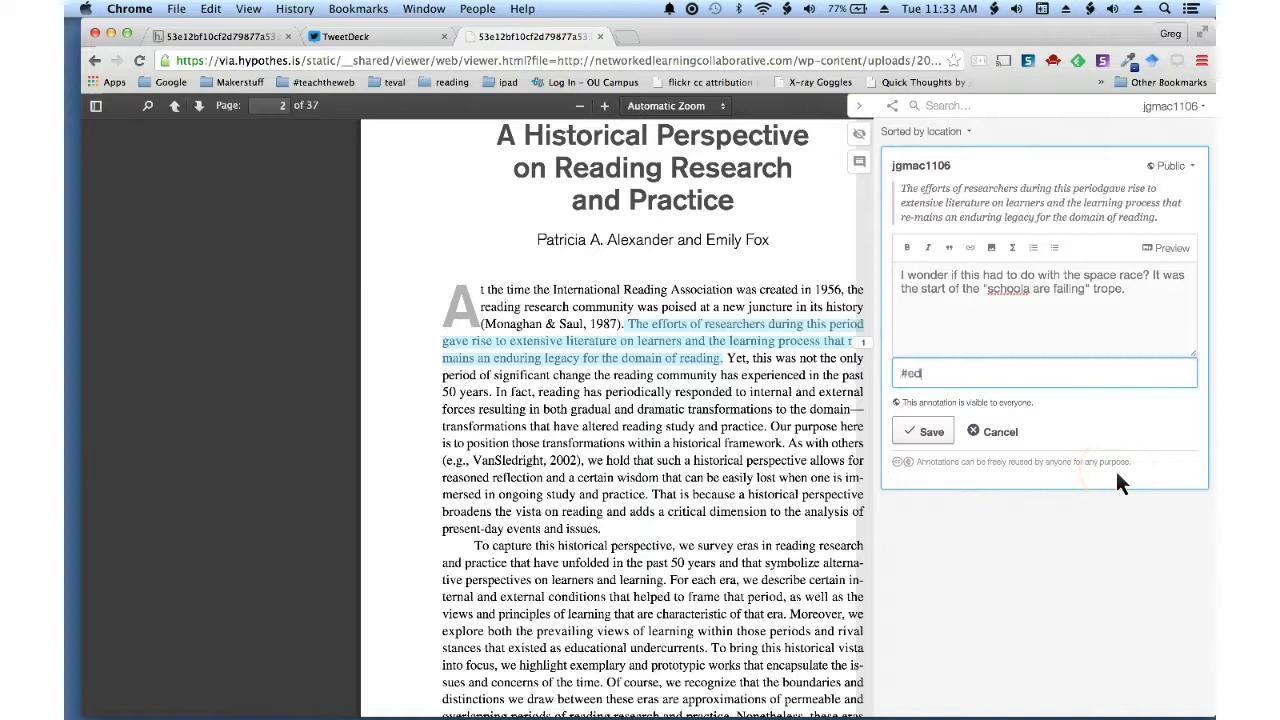
pyautogui.press('BackSpace')
pyautogui.press('BackSpace')
pyautogui.press('BackSpace')
pyautogui.press('BackSpace')
pyautogui.write('edu')
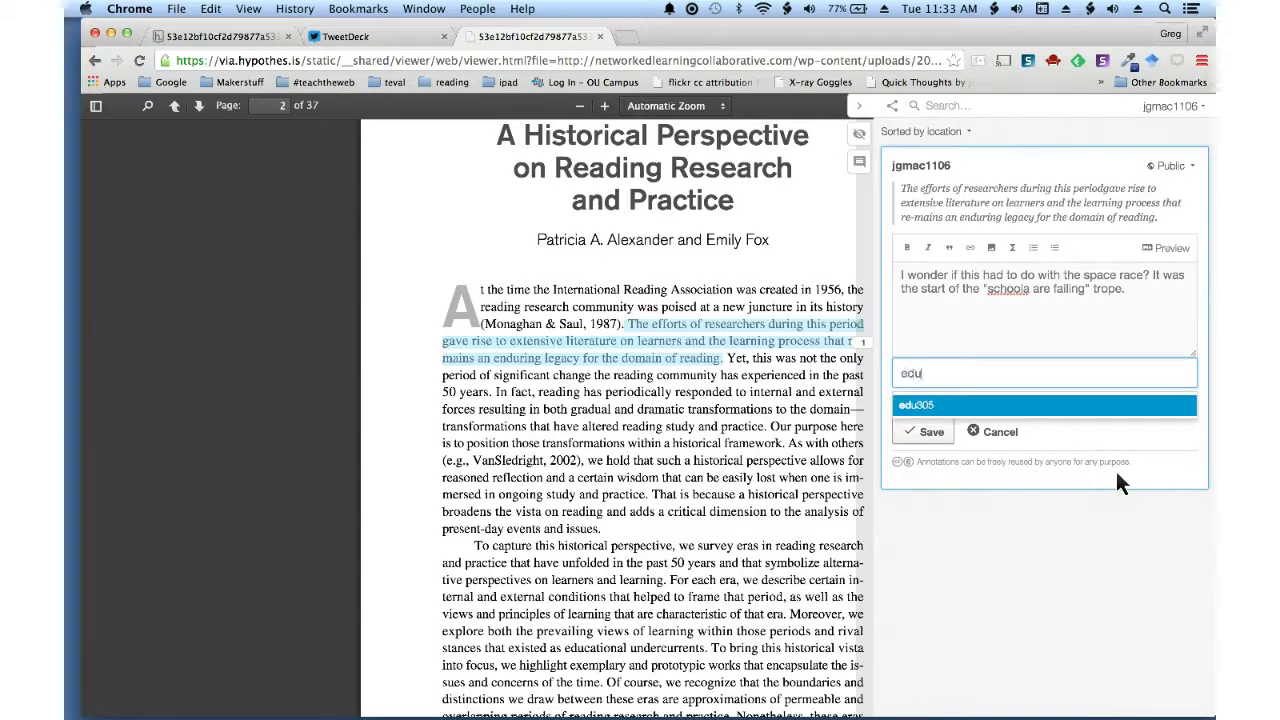
pyautogui.write('573')
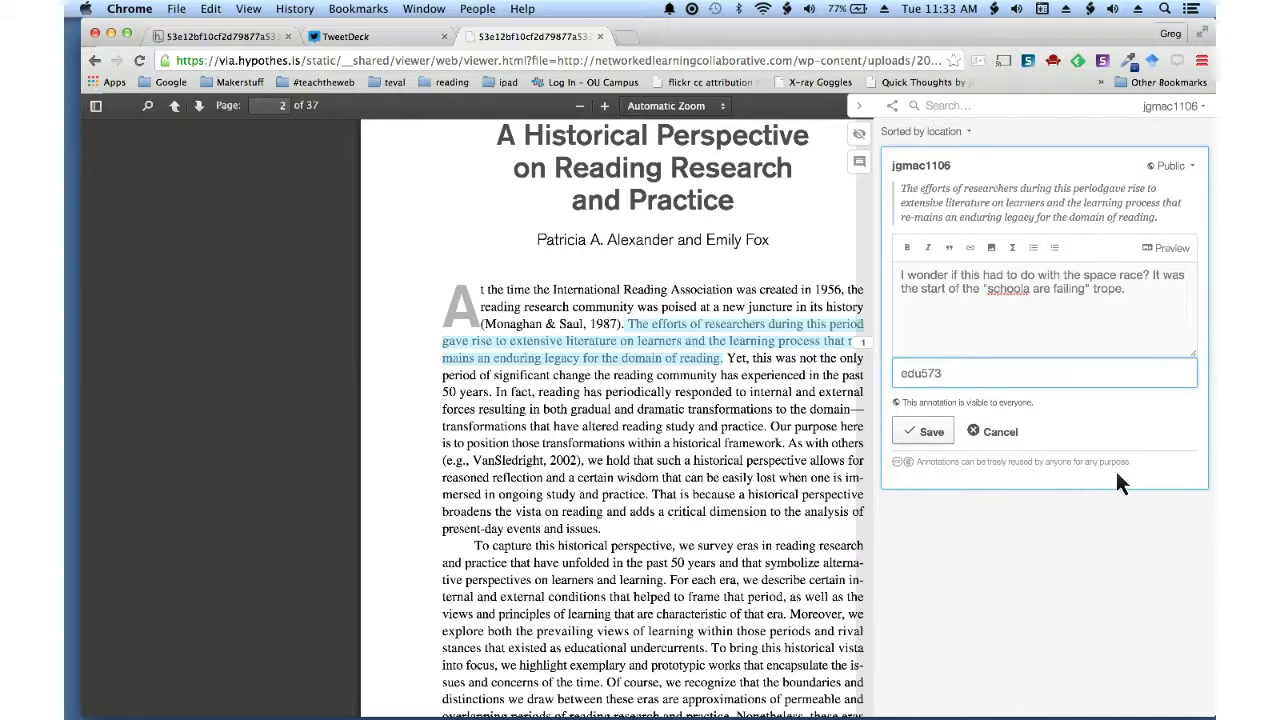
pyautogui.click(1092, 527)
pyautogui.press('Return')
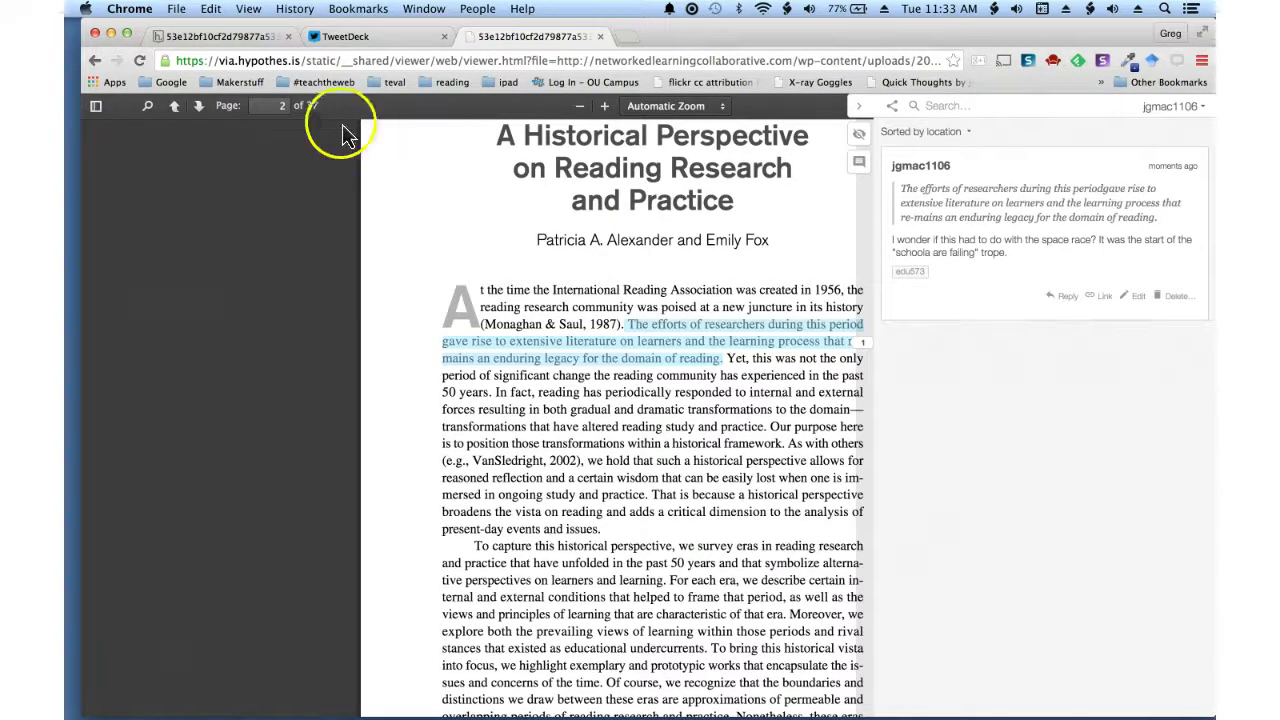
# - Switch to the PDF copy opened through the Chrome extension and view the annotation on the highlighted sentence on page 2
pyautogui.click(254, 40)
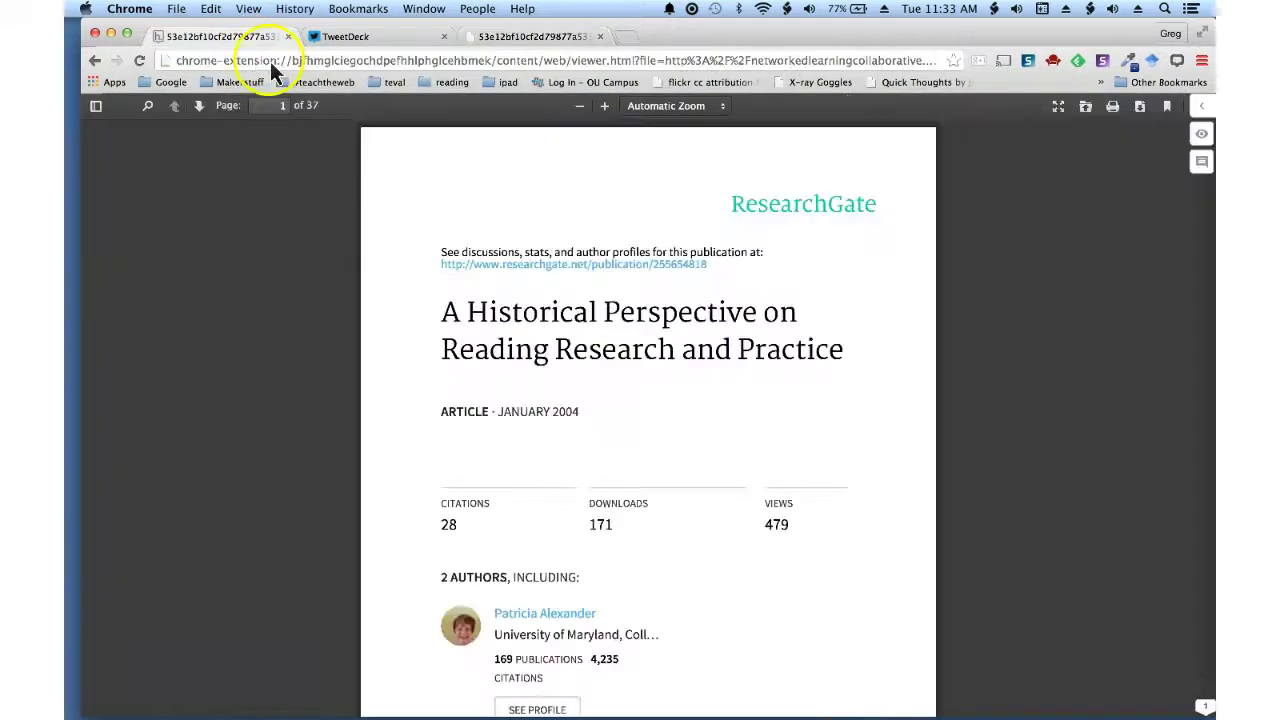
pyautogui.scroll(-15, 1015, 390)
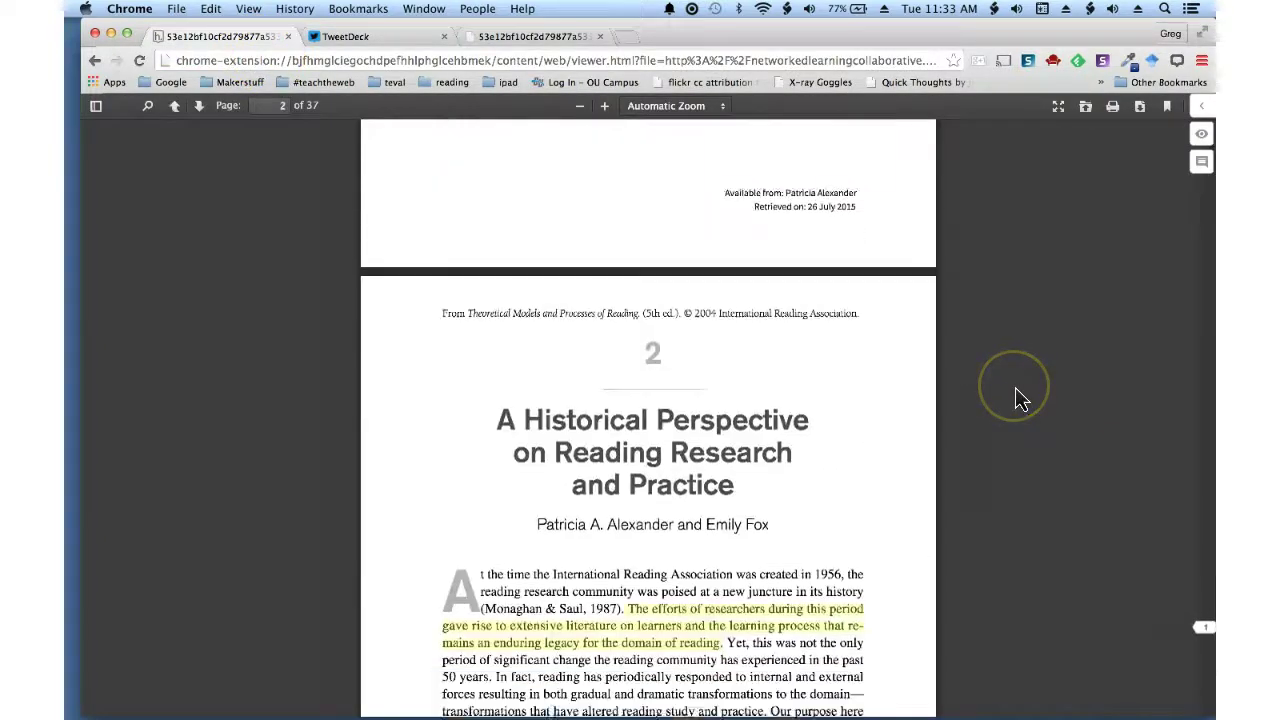
pyautogui.scroll(2, 1015, 399)
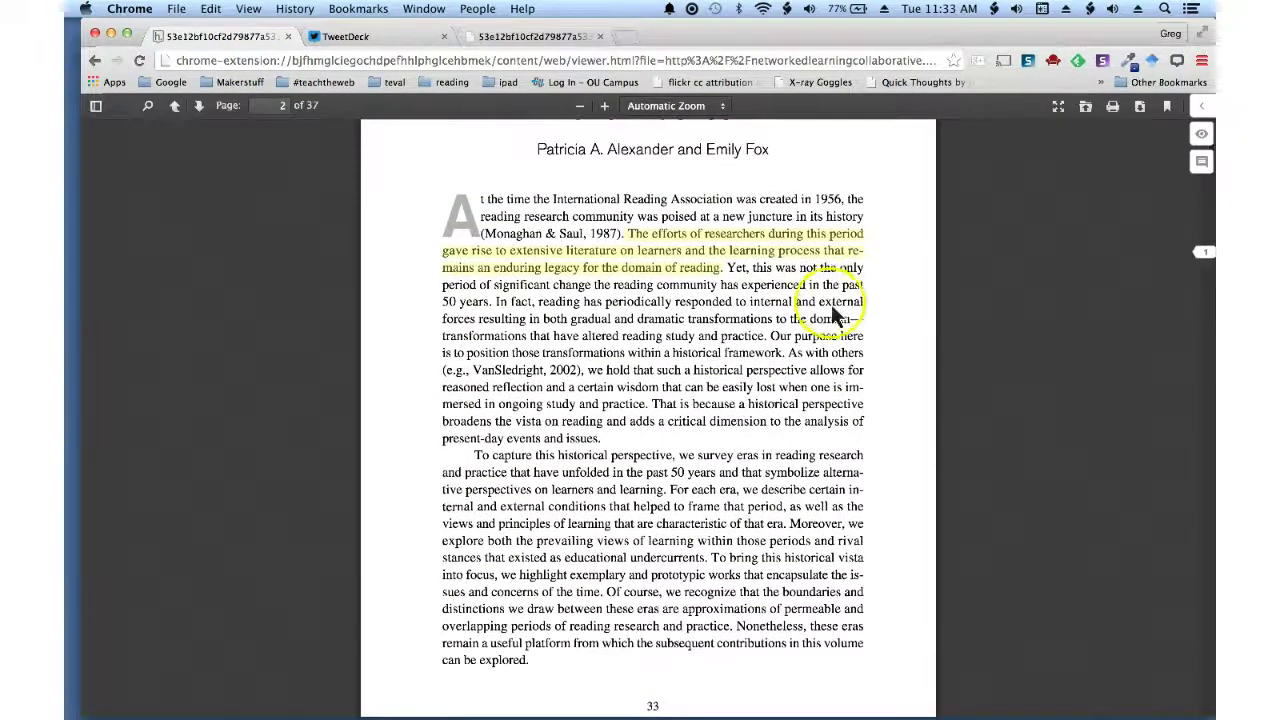
pyautogui.click(223, 60)
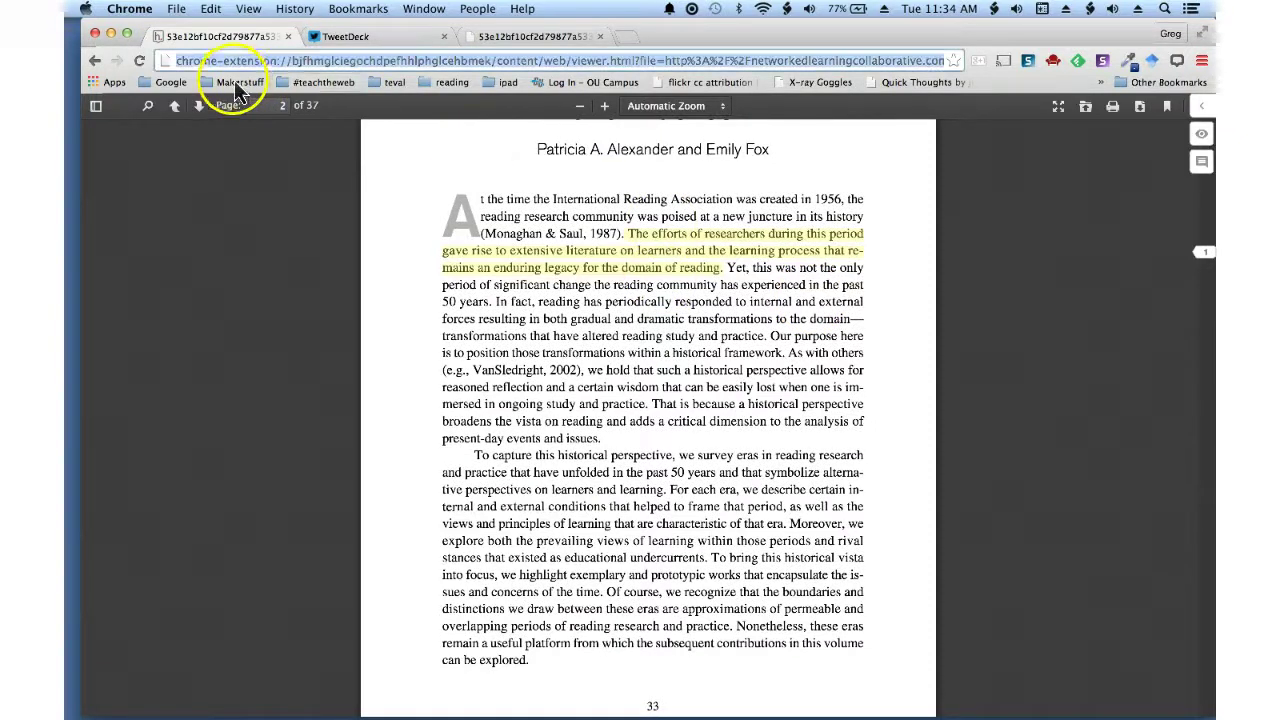
pyautogui.click(746, 258)
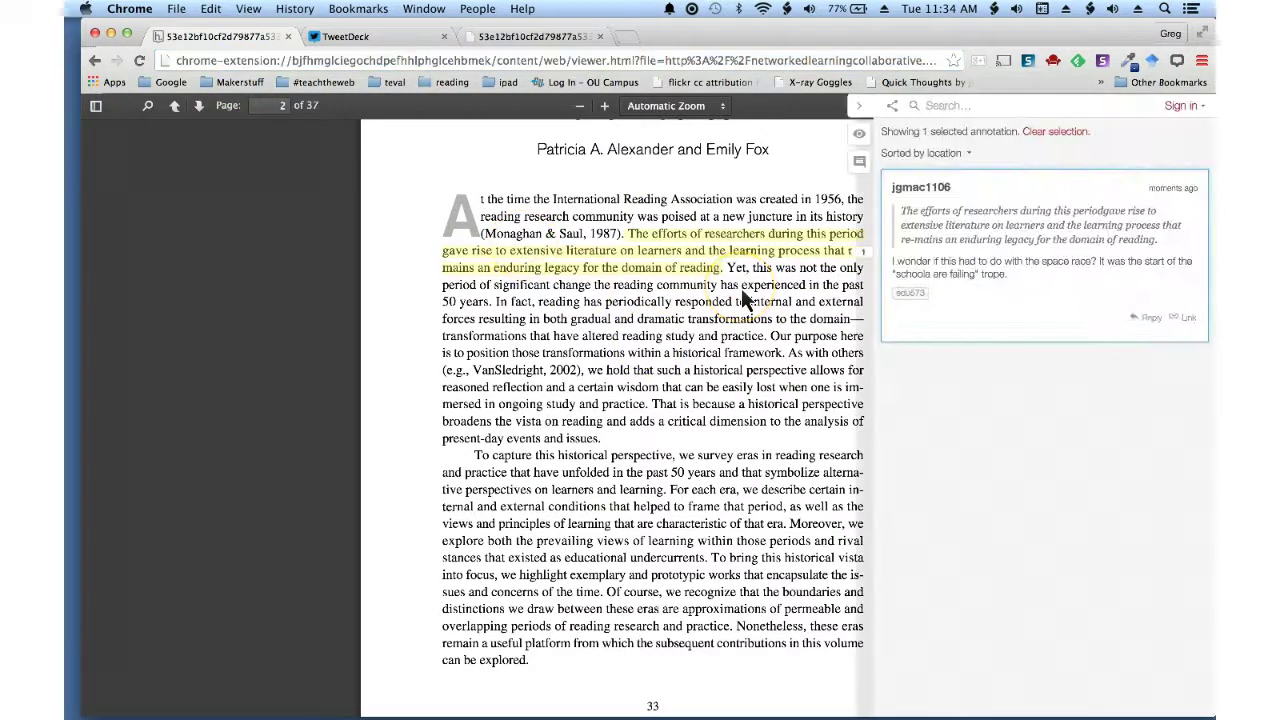
pyautogui.click(1003, 143)
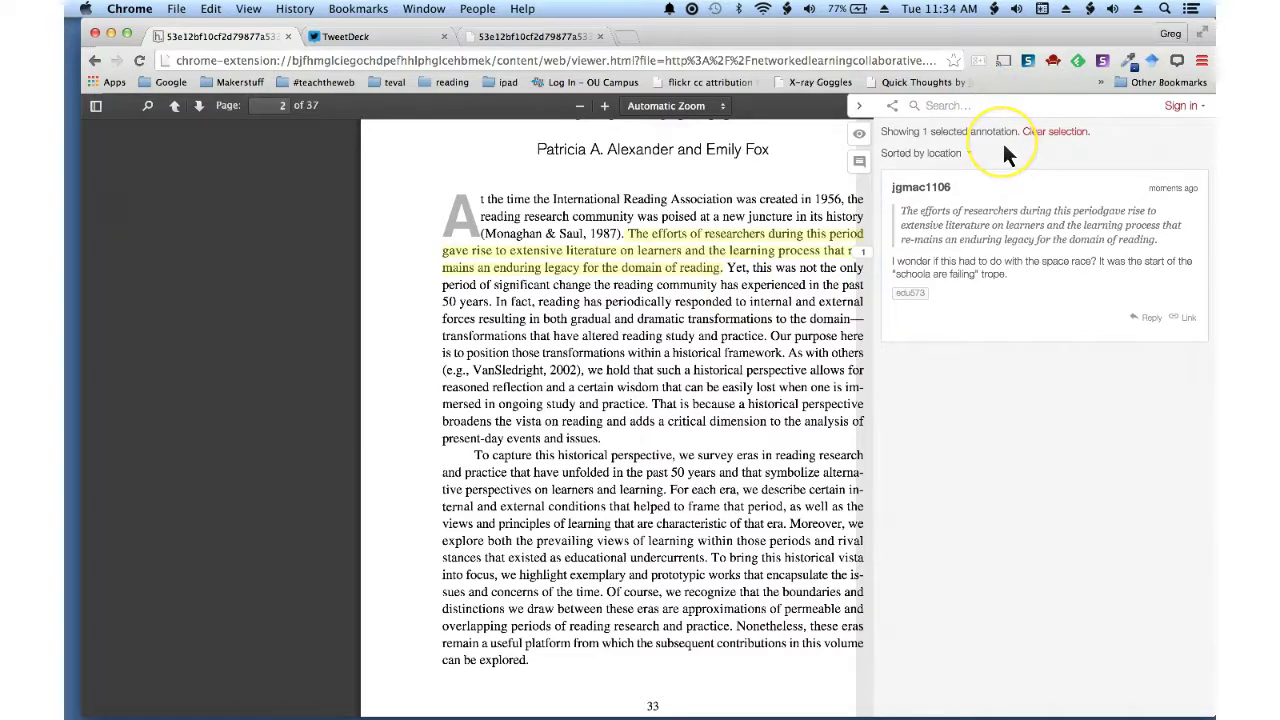
pyautogui.click(772, 213)
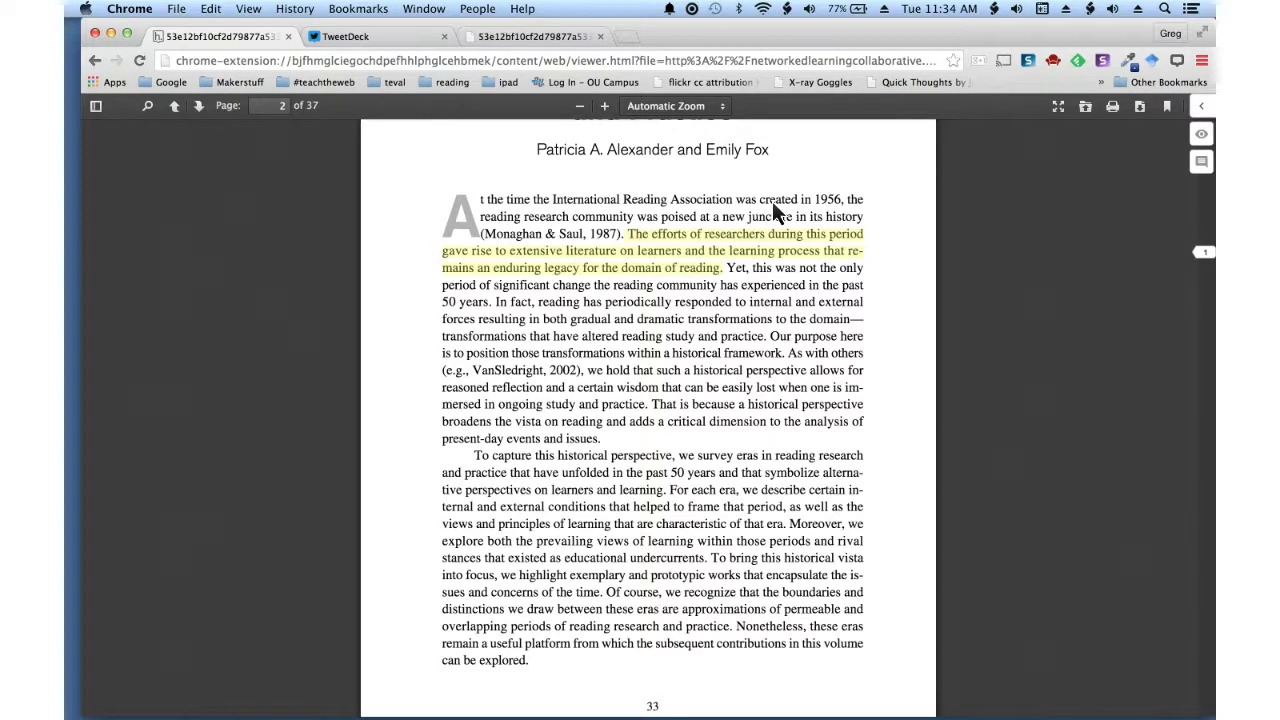
# - Start an annotation on the first sentence under "The Conditions for Change" on page 3
pyautogui.click(757, 266)
pyautogui.scroll(-10, 757, 272)
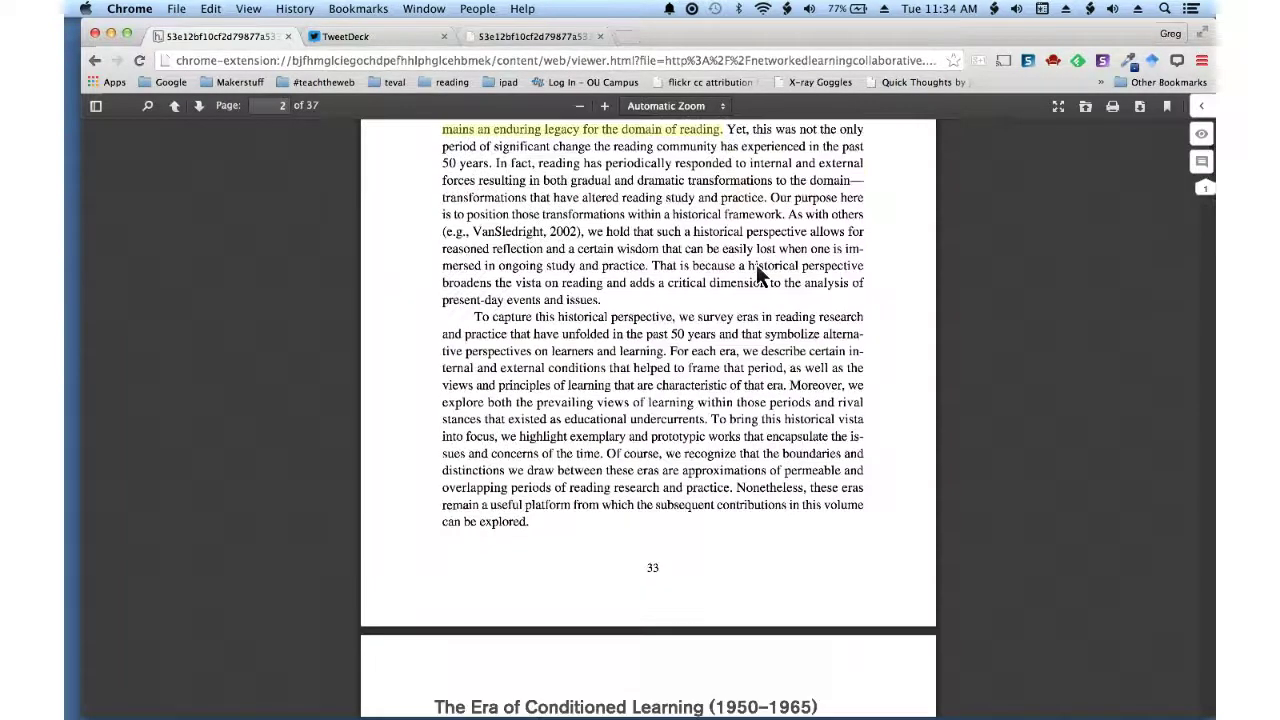
pyautogui.scroll(-1, 757, 268)
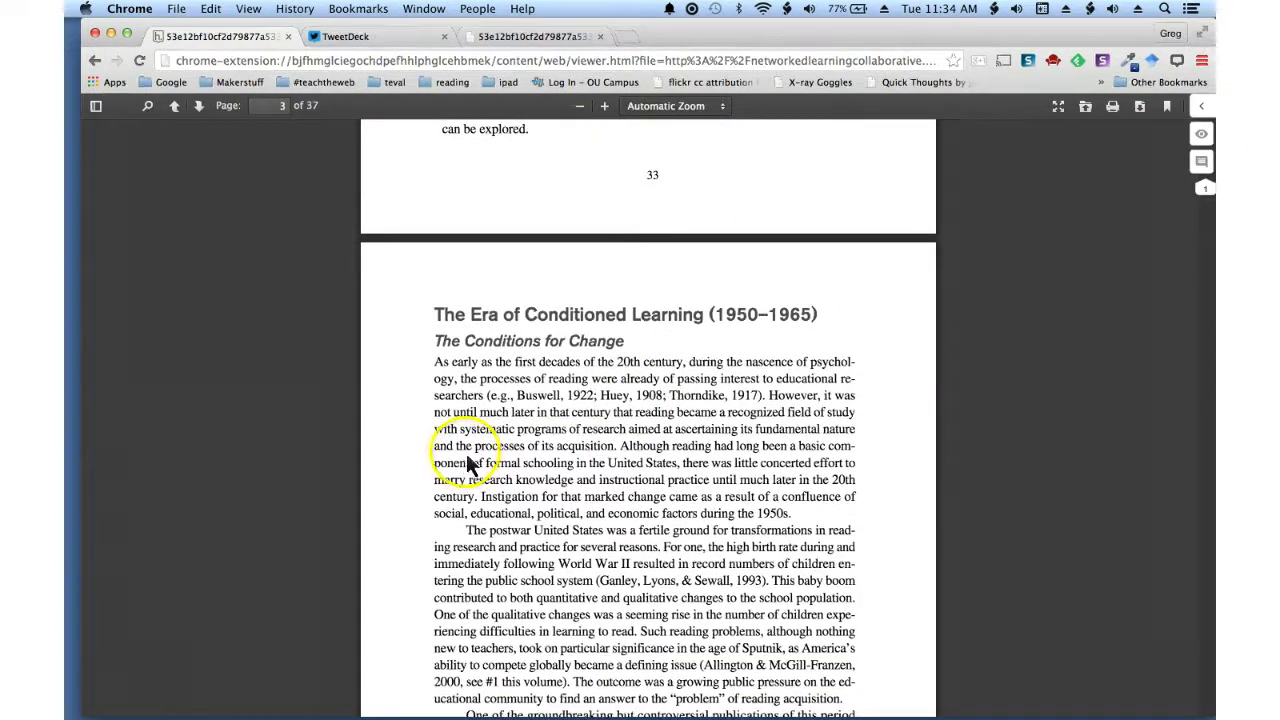
pyautogui.moveTo(469, 457); pyautogui.dragTo(877, 492)
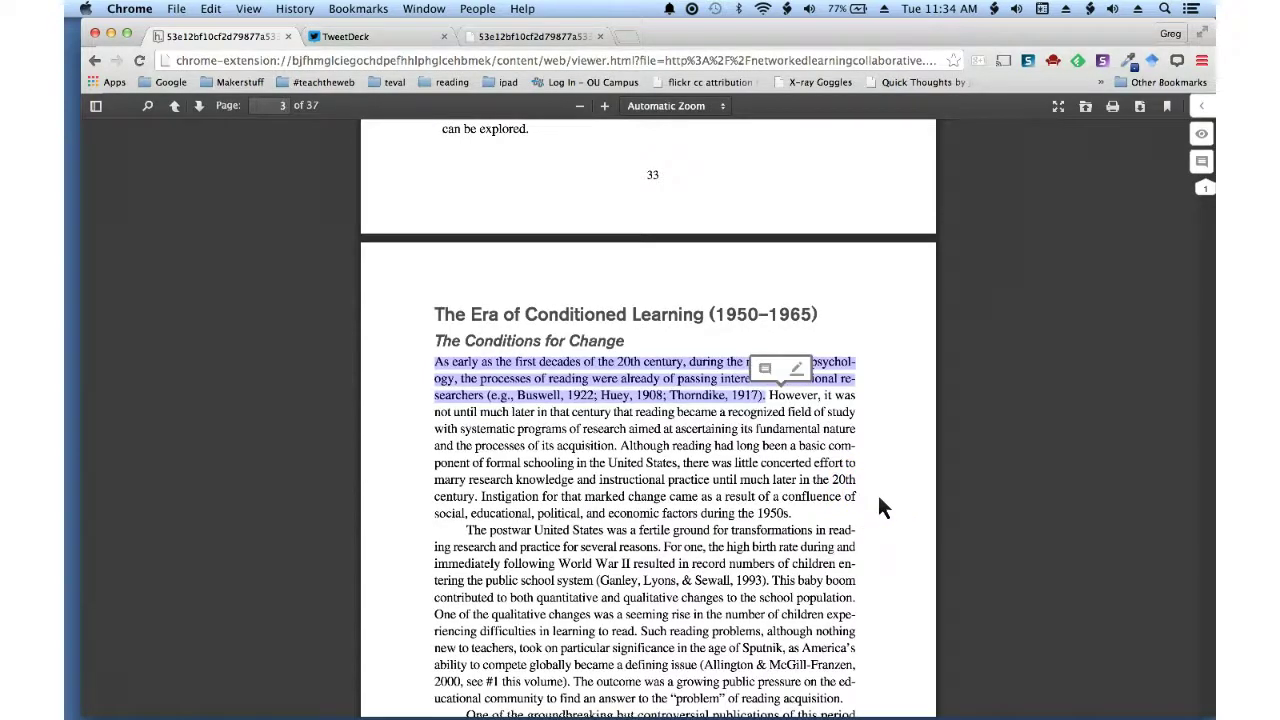
# - Open Google Images in a new browser tab and search for "stimulus response gif"
pyautogui.press('super+t')
pyautogui.write('image')
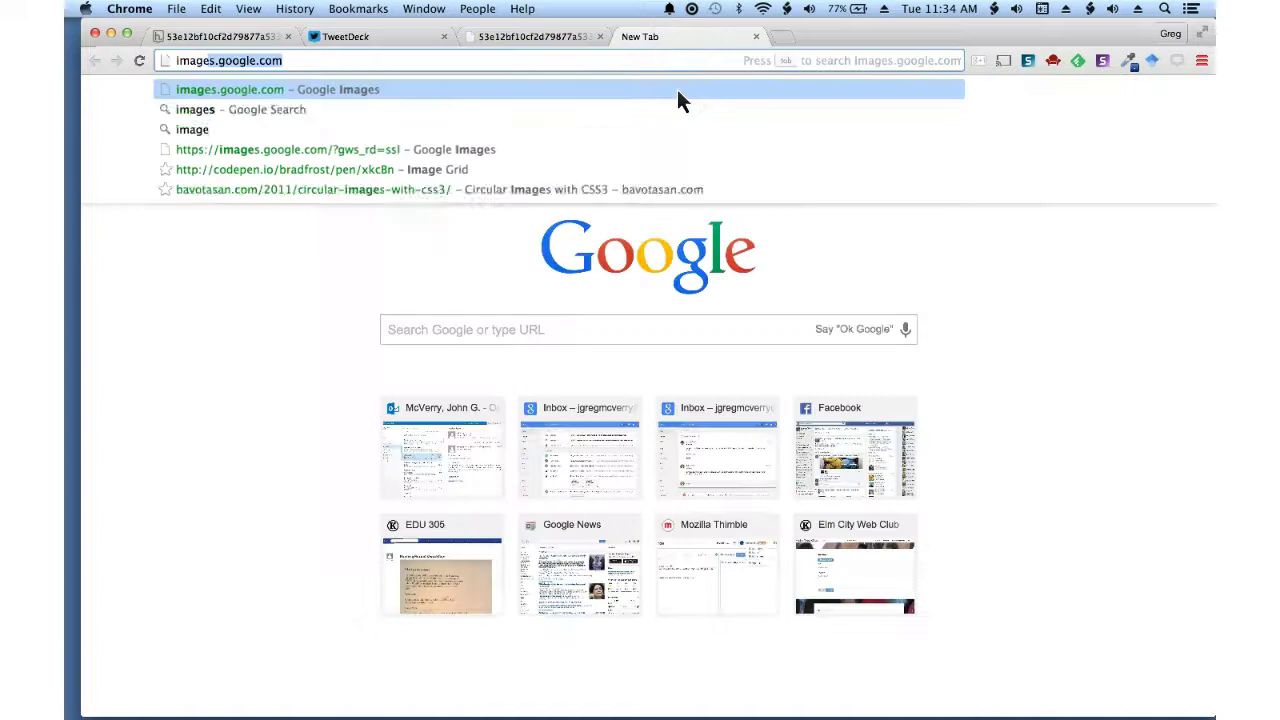
pyautogui.press('Return')
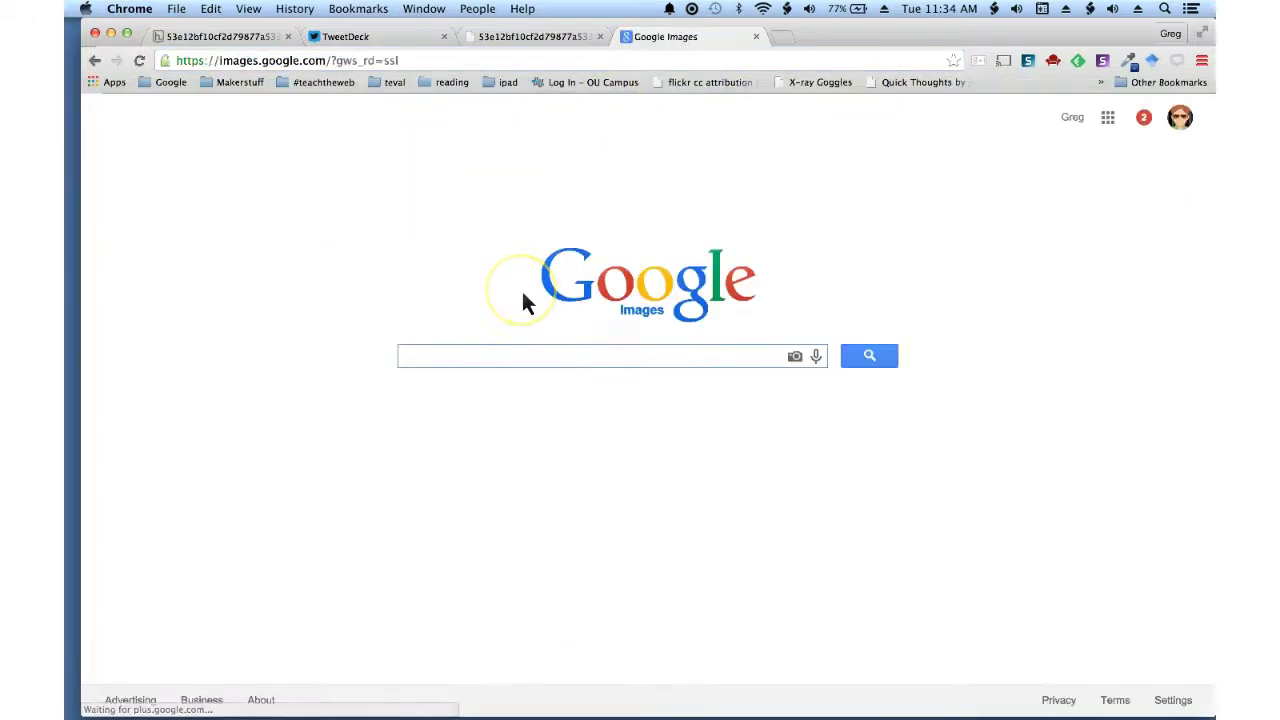
pyautogui.write('stimulus ')
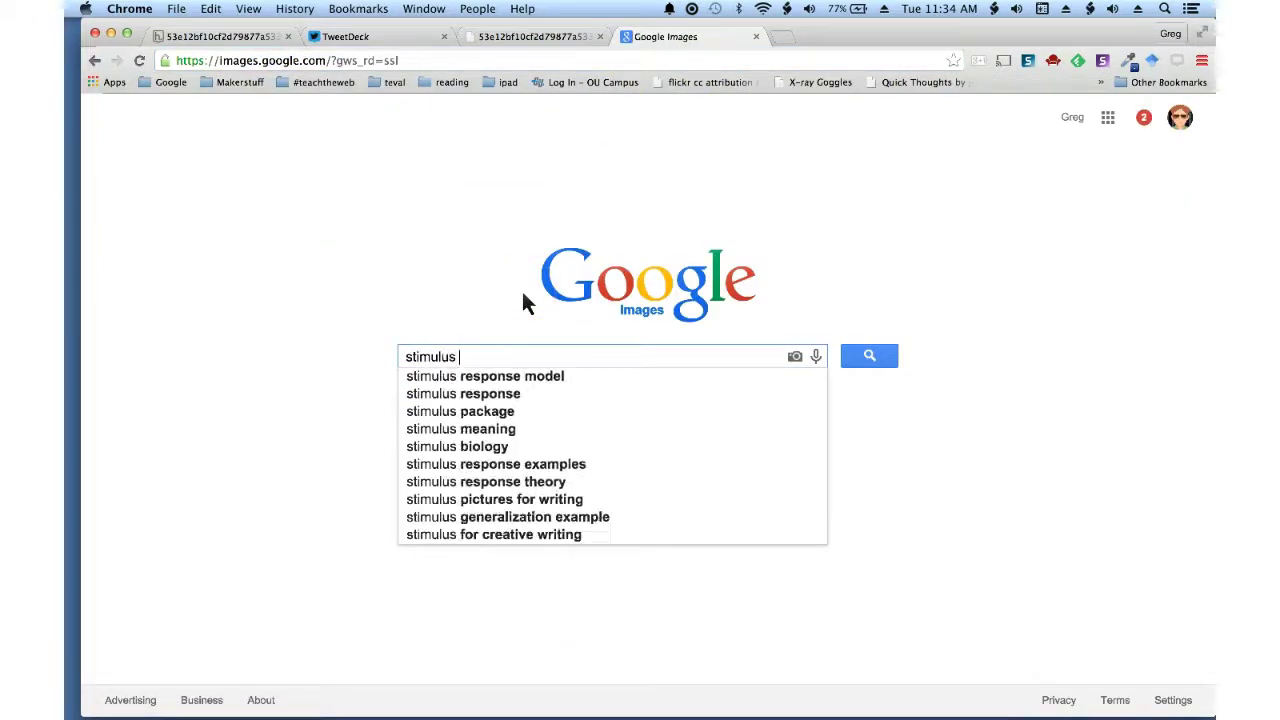
pyautogui.write('response gif')
pyautogui.press('Return')
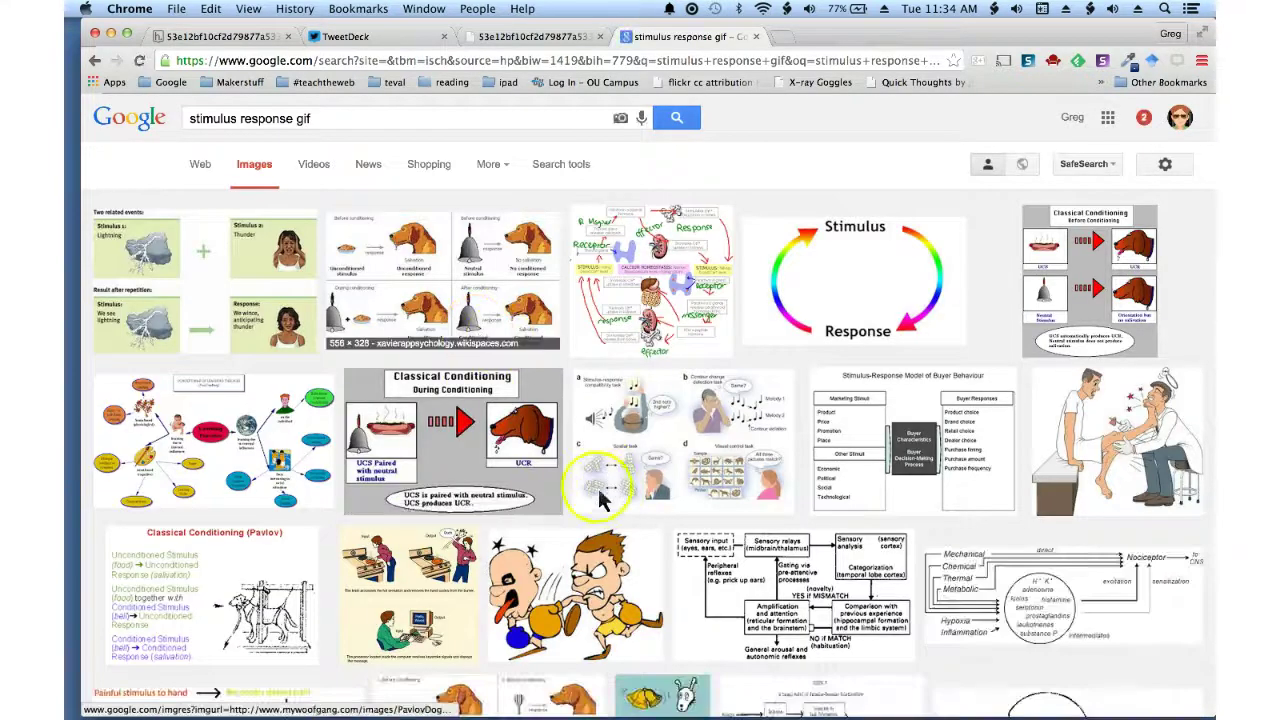
# - Open the PavlovDogWithBell.GIF conditioning diagram at full size and copy its image URL
pyautogui.click(482, 338)
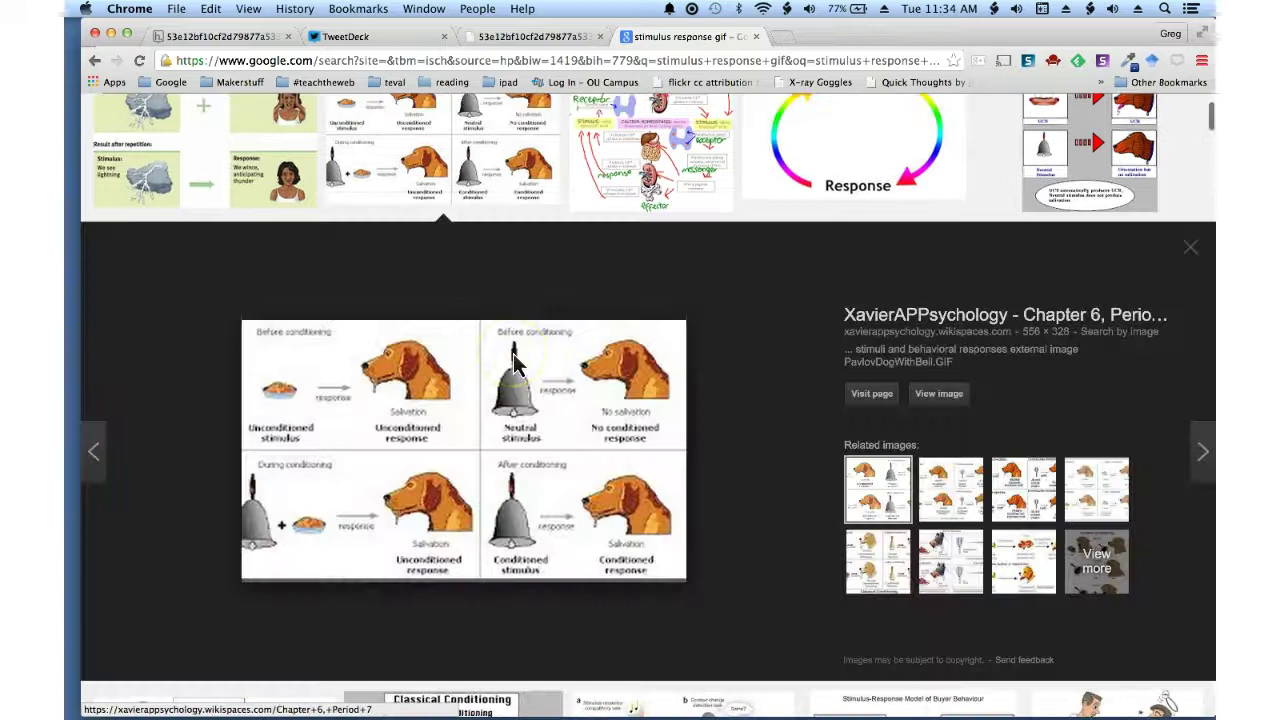
pyautogui.click(940, 391)
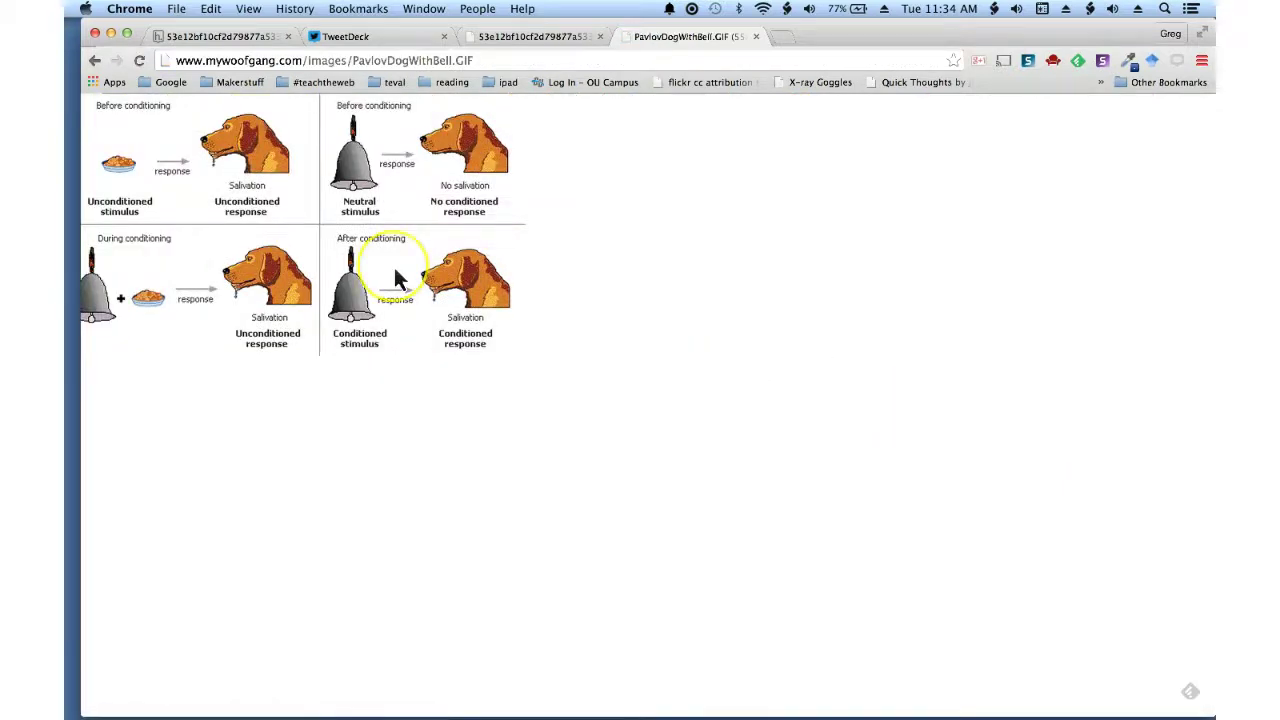
pyautogui.rightClick(397, 278)
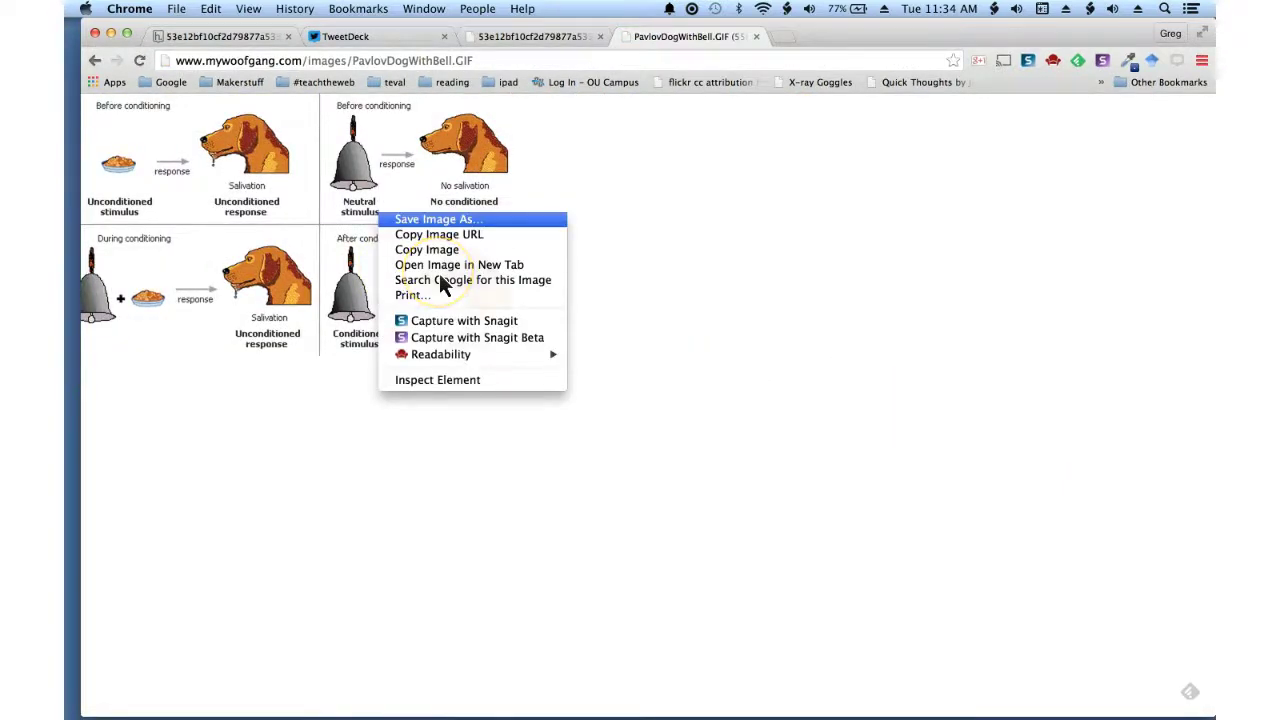
pyautogui.click(439, 234)
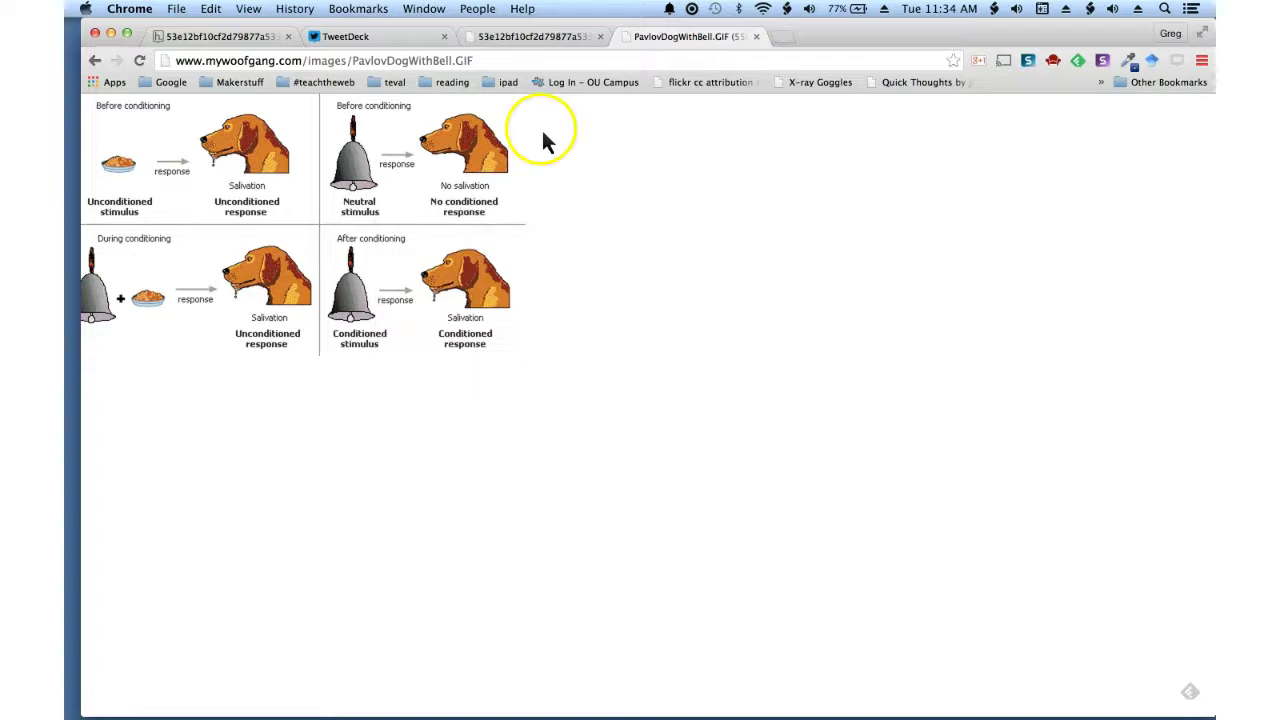
# - Return to the extension's PDF copy and open the pending annotation on the first highlighted sentence of page 3
pyautogui.click(550, 40)
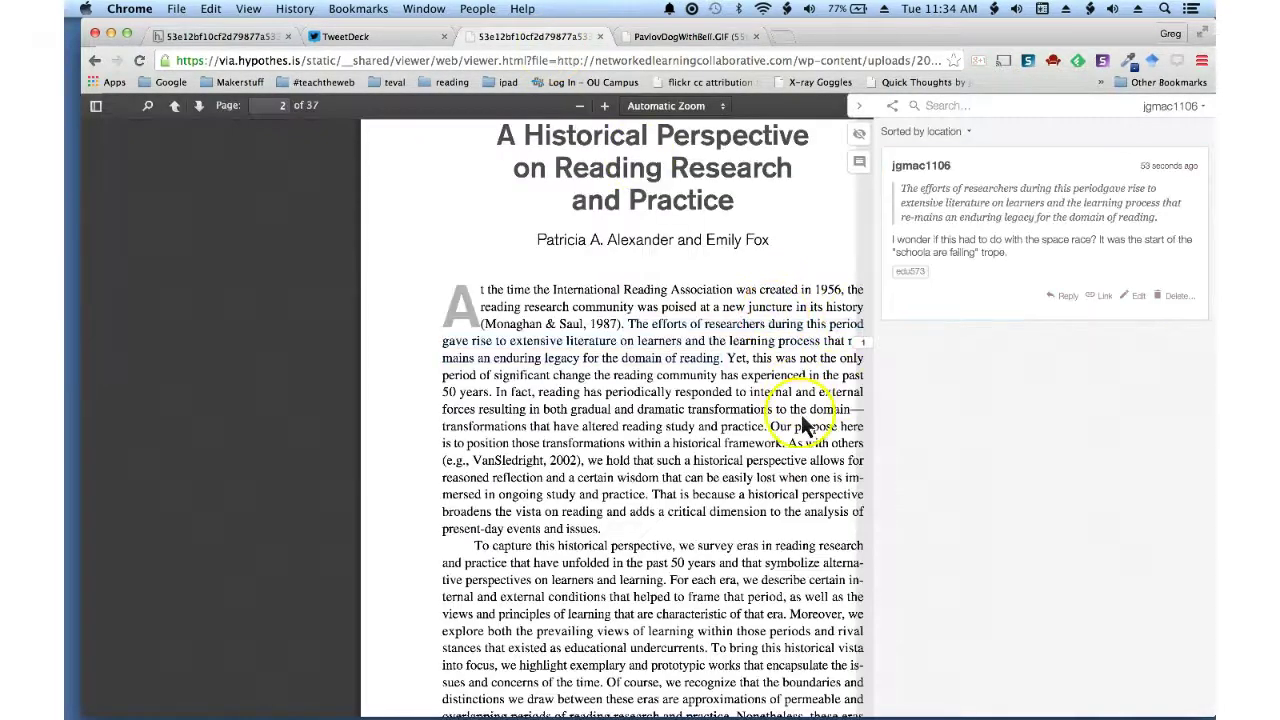
pyautogui.click(240, 38)
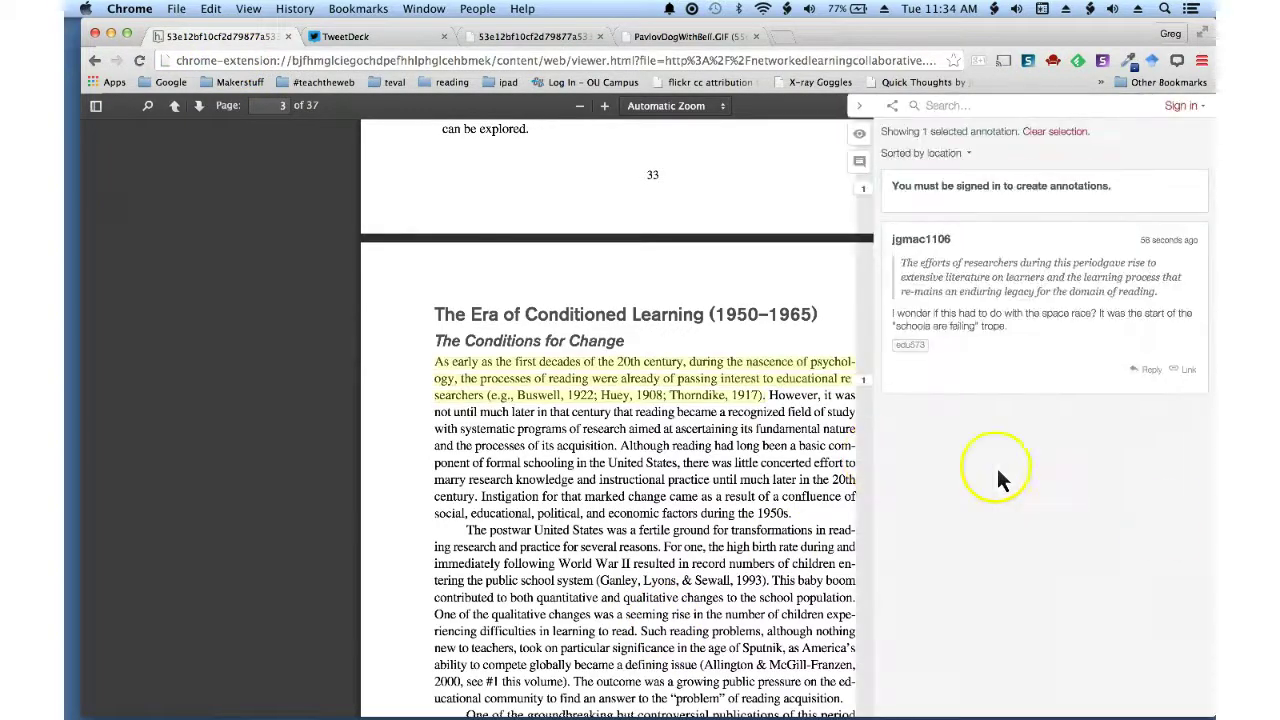
pyautogui.click(891, 568)
pyautogui.scroll(-6, 891, 568)
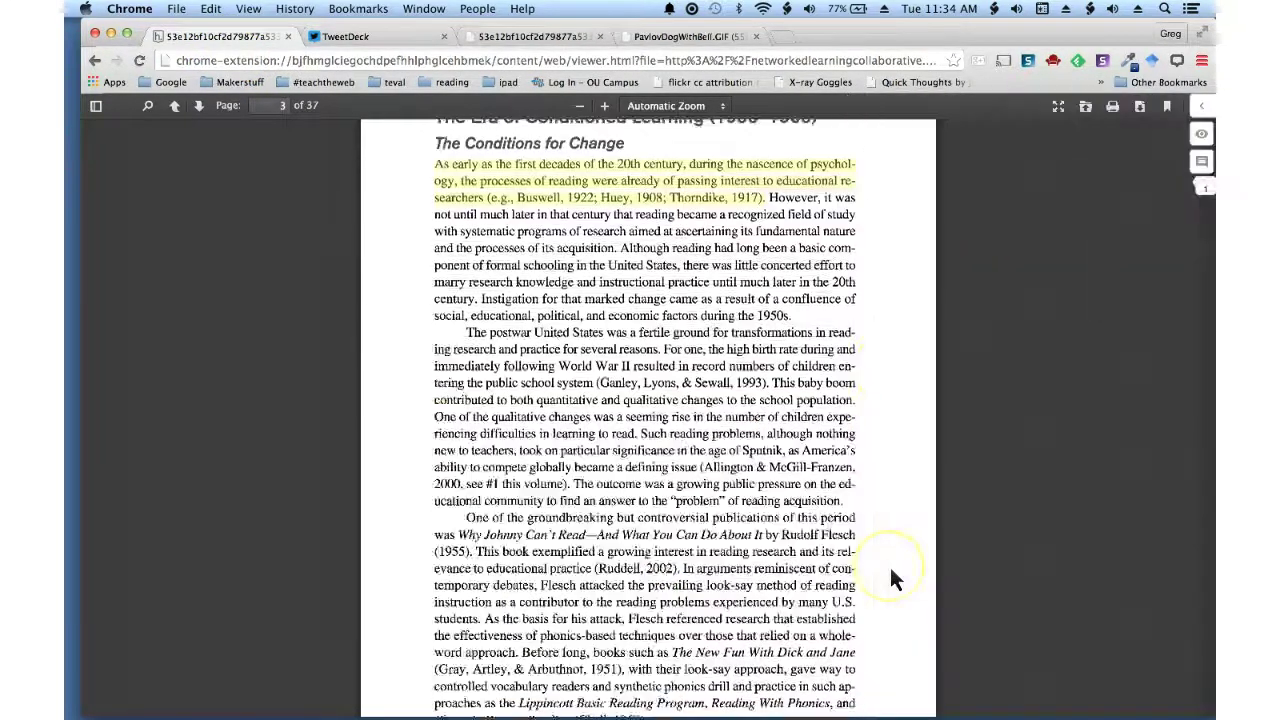
pyautogui.scroll(5, 891, 568)
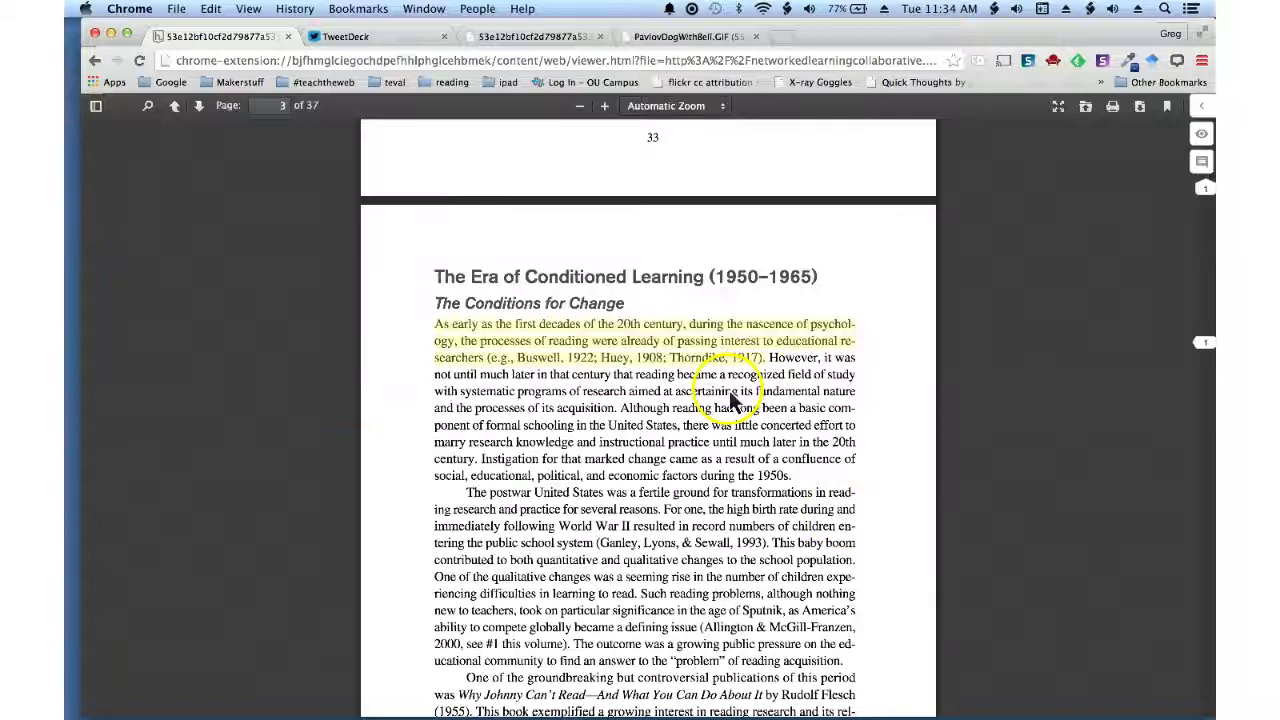
pyautogui.click(740, 356)
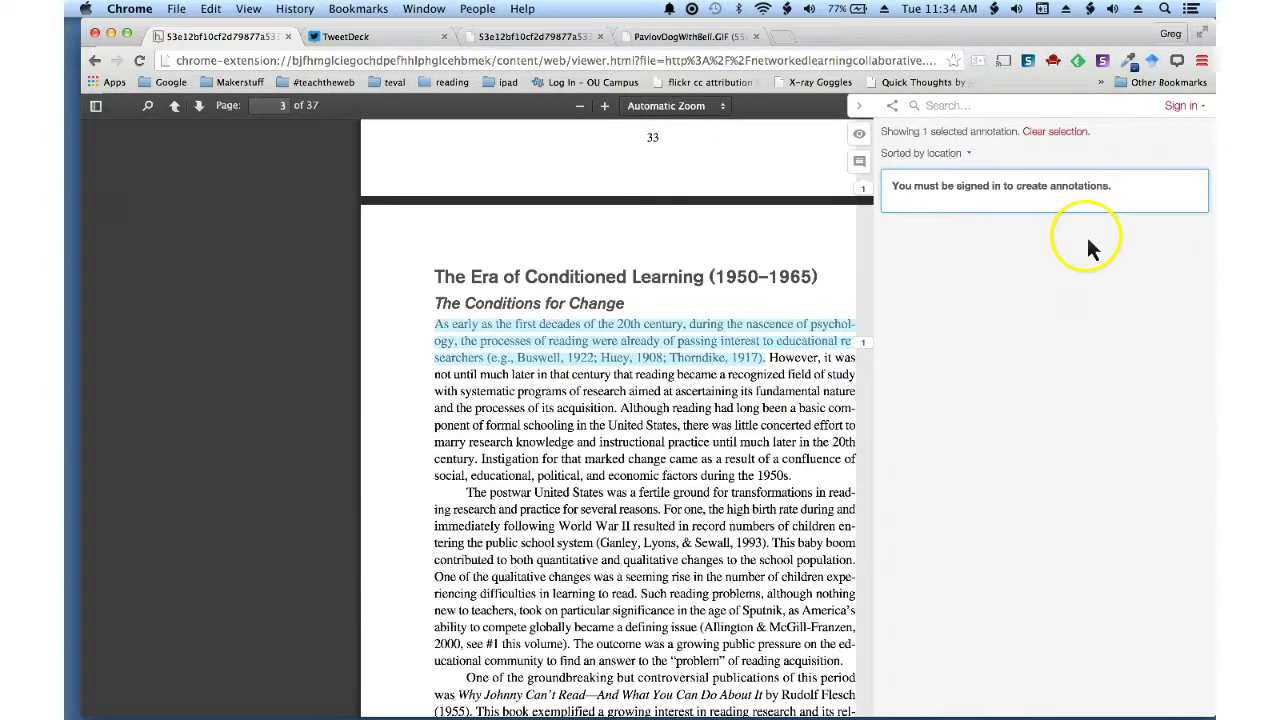
# - Switch to the signed-in via.hypothes.is copy of the PDF and go to "The Era of Conditioned Learning (1950–1965)" on page 3
pyautogui.click(621, 42)
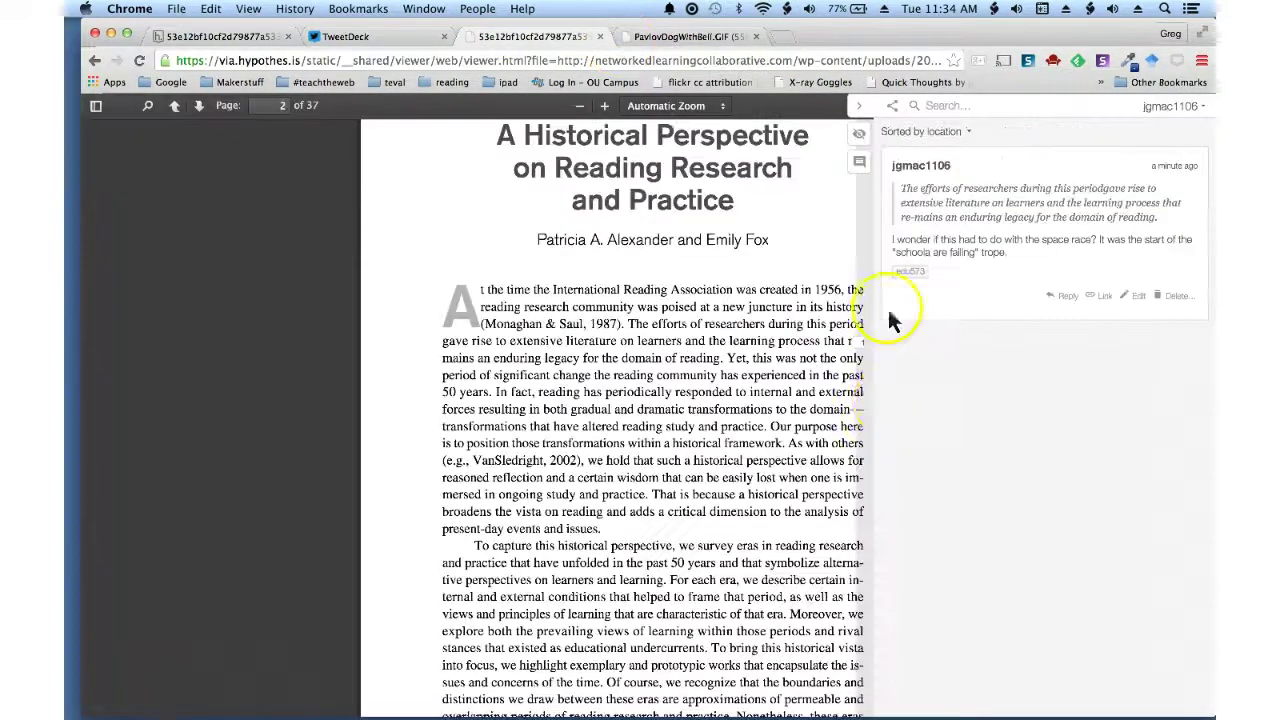
pyautogui.scroll(-10, 866, 422)
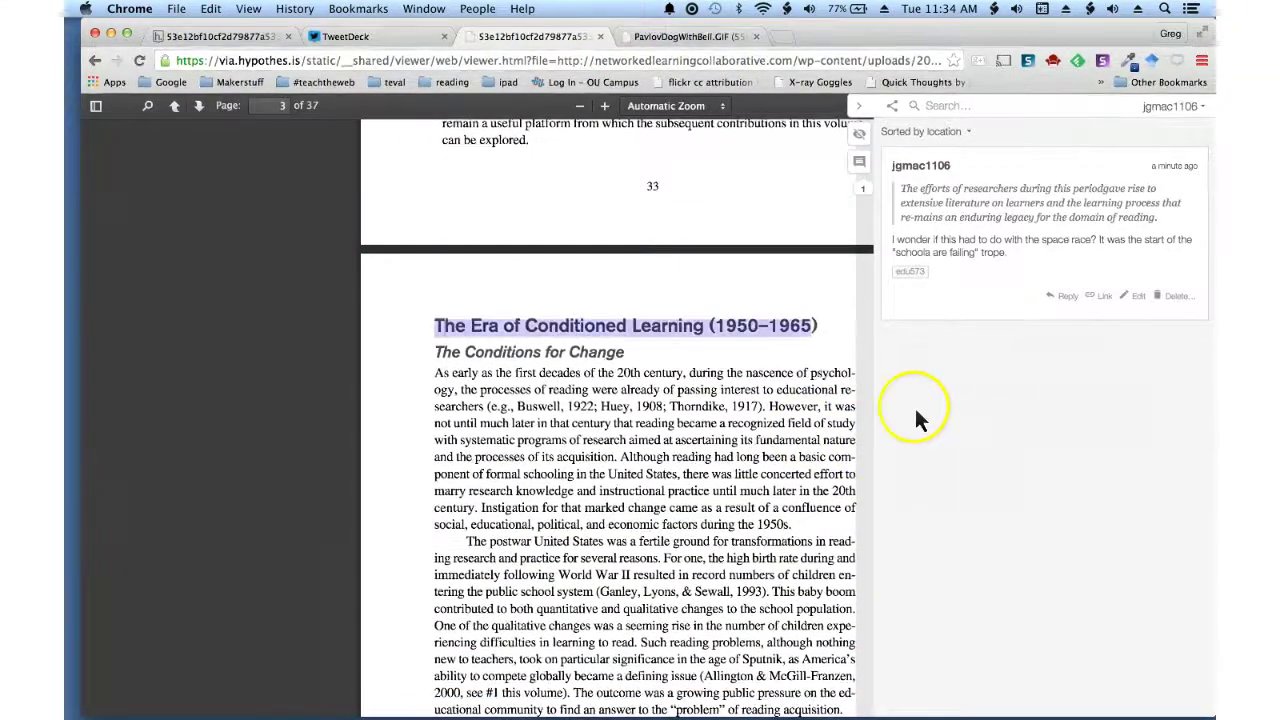
pyautogui.moveTo(827, 425); pyautogui.dragTo(941, 417)
pyautogui.click(945, 386)
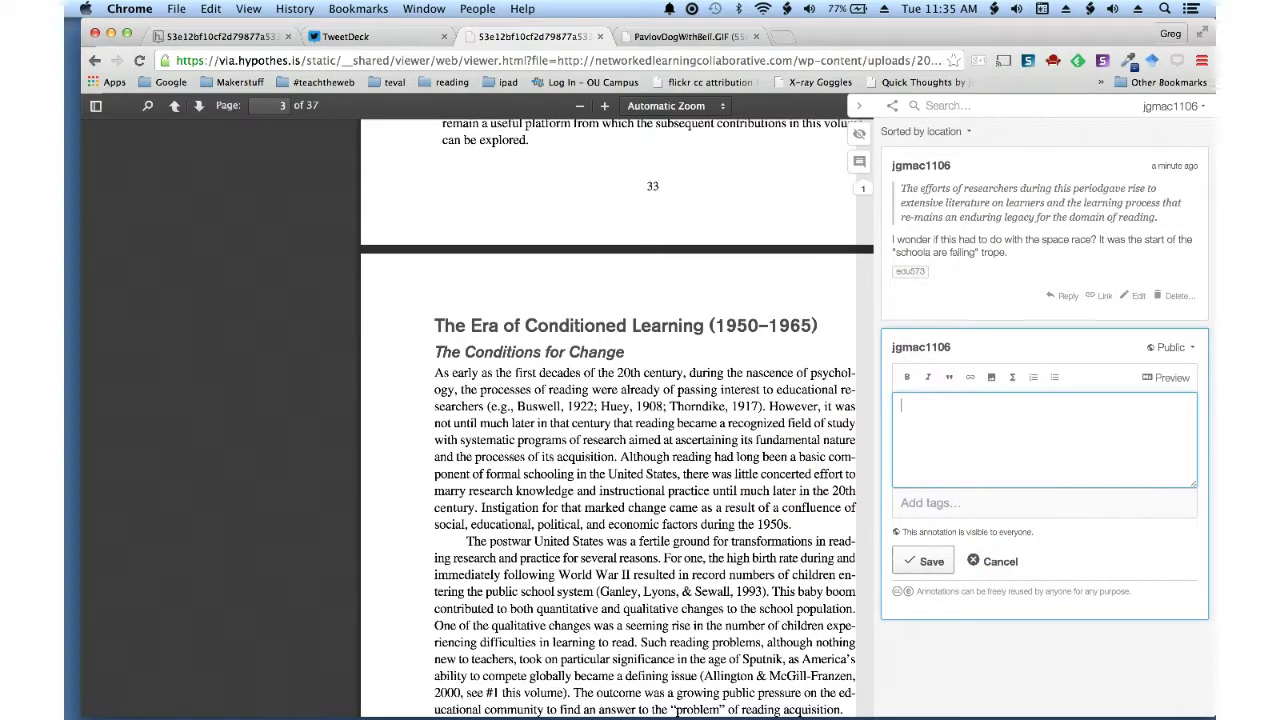
pyautogui.click(1000, 561)
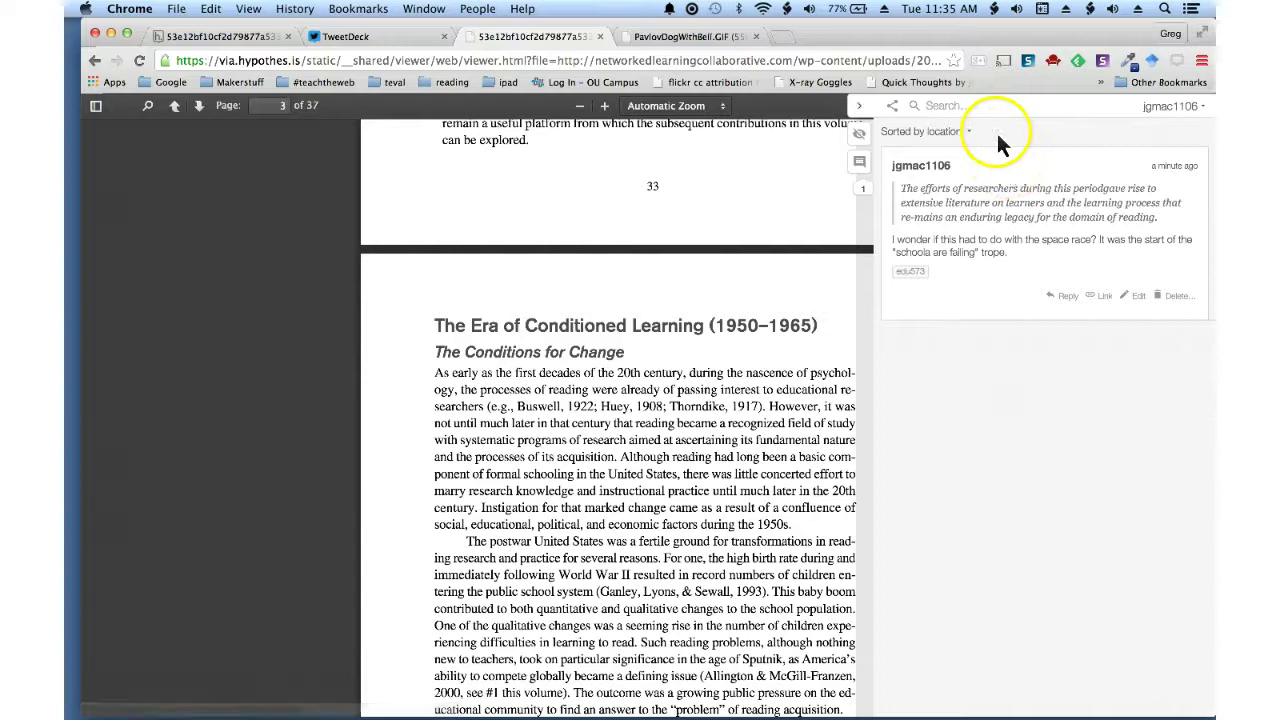
# - Collapse the annotation sidebar and start an annotation on the heading "The Era of Conditioned Learning (1950–1965)"
pyautogui.click(859, 105)
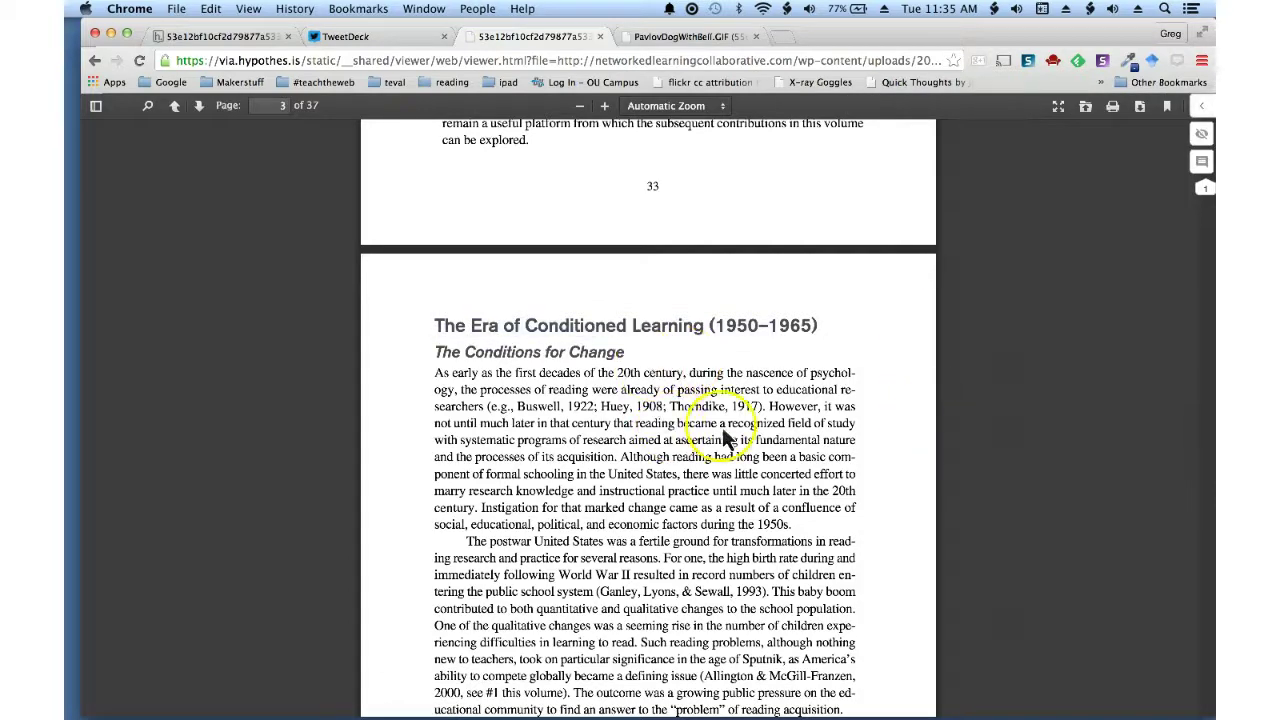
pyautogui.moveTo(833, 423); pyautogui.dragTo(955, 418)
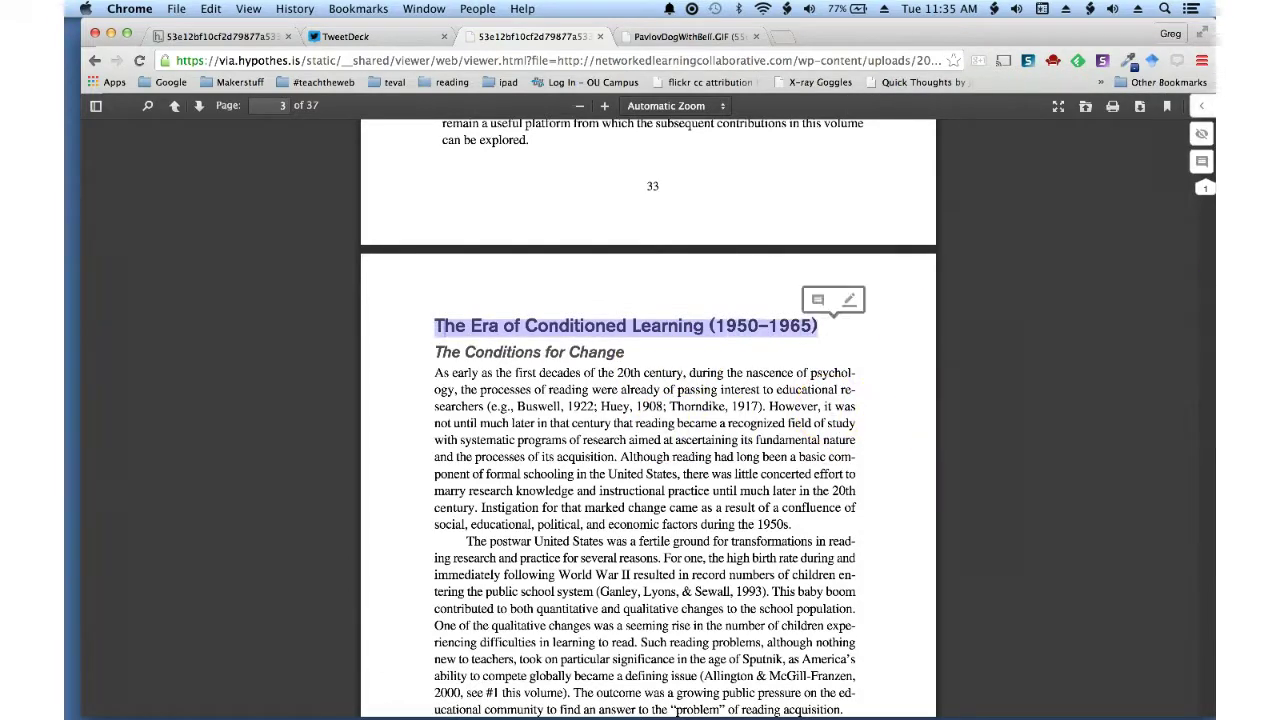
pyautogui.click(818, 300)
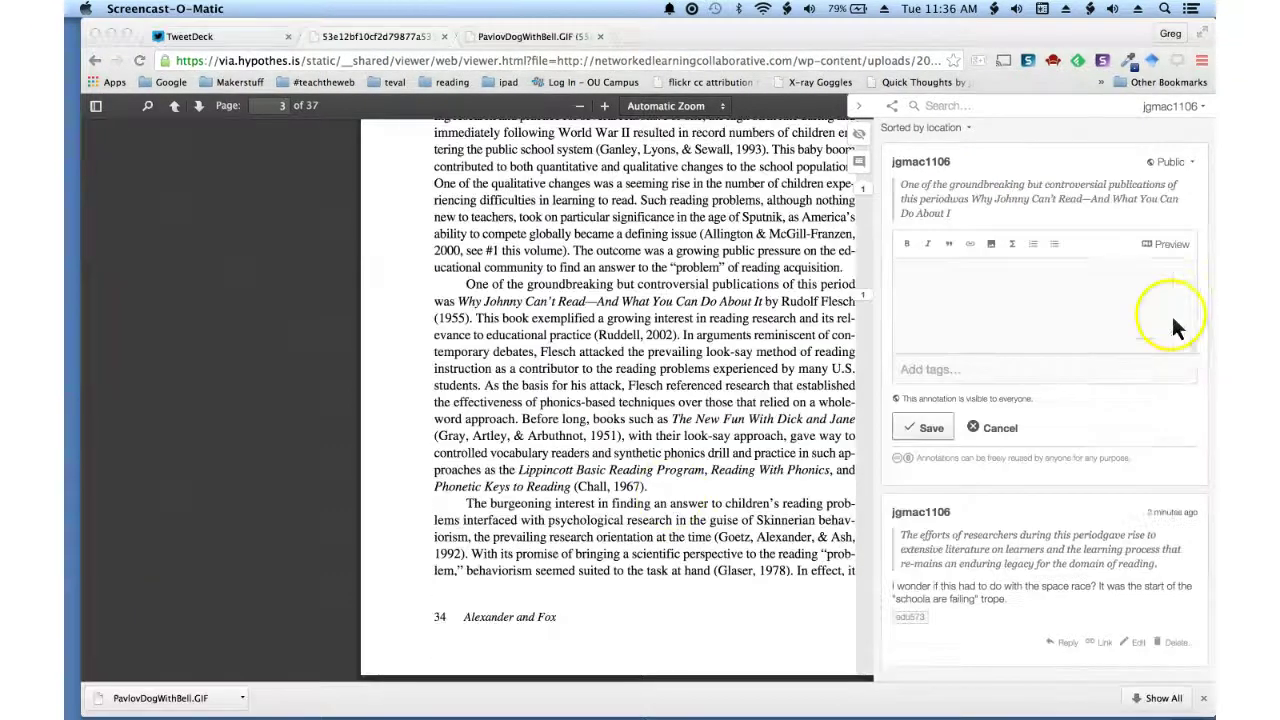
pyautogui.click(991, 243)
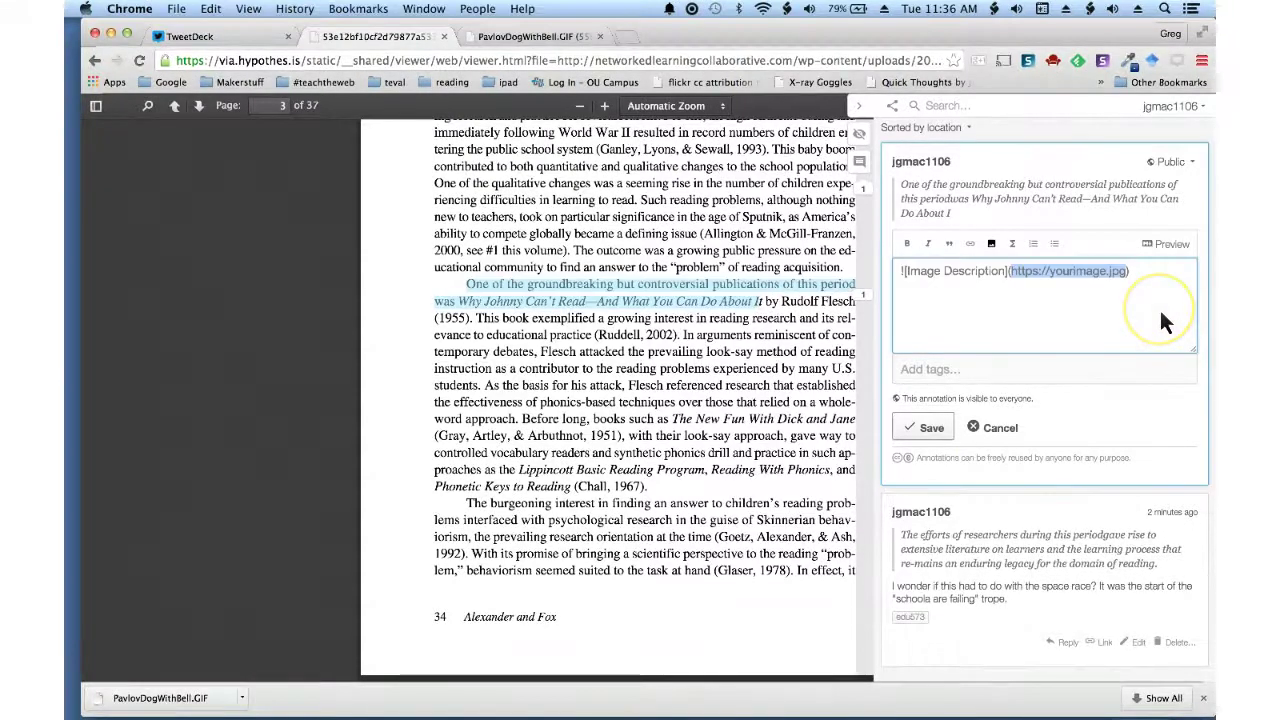
pyautogui.click(1126, 271)
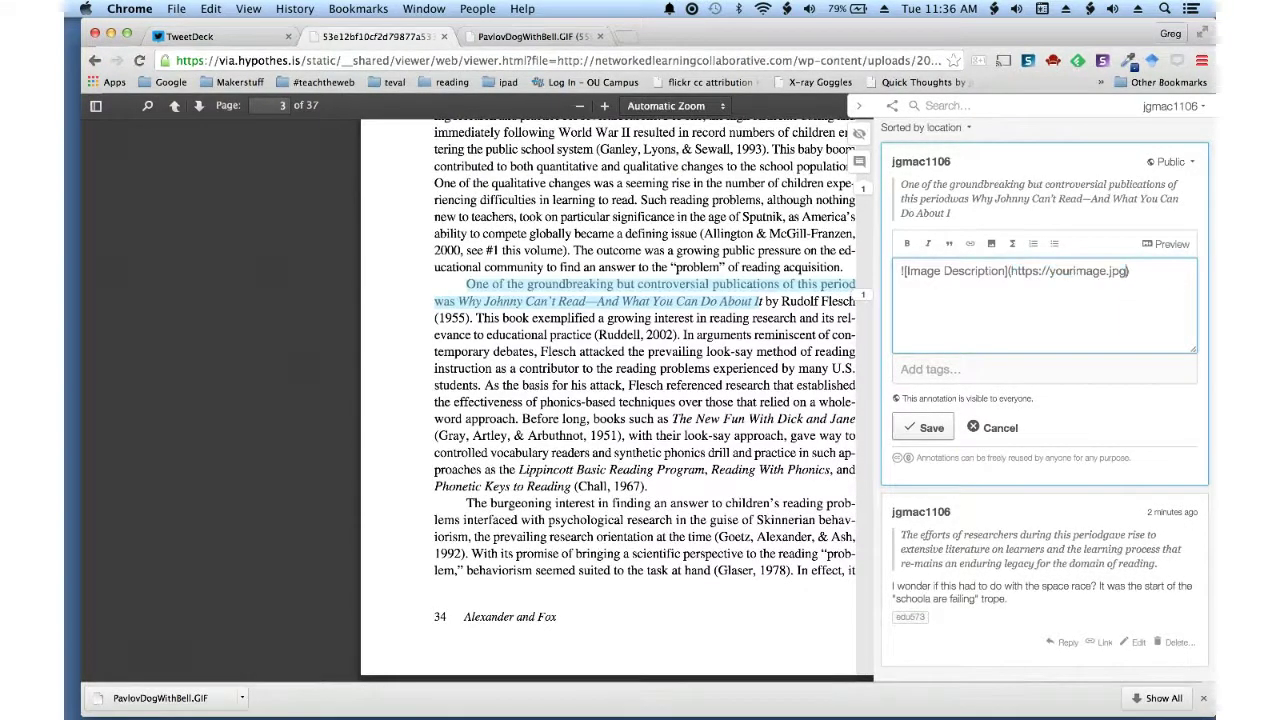
pyautogui.hotkey('shift', 'Left')
pyautogui.hotkey('shift', 'Left')
pyautogui.hotkey('shift', 'Left')
pyautogui.hotkey('shift', 'Left')
pyautogui.hotkey('shift', 'Left')
pyautogui.hotkey('shift', 'Left')
pyautogui.hotkey('shift', 'Left')
pyautogui.hotkey('shift', 'Left')
pyautogui.hotkey('shift', 'Left')
pyautogui.hotkey('shift', 'Left')
pyautogui.hotkey('shift', 'Left')
pyautogui.hotkey('shift', 'Left')
pyautogui.hotkey('shift', 'Left')
pyautogui.hotkey('shift', 'Left')
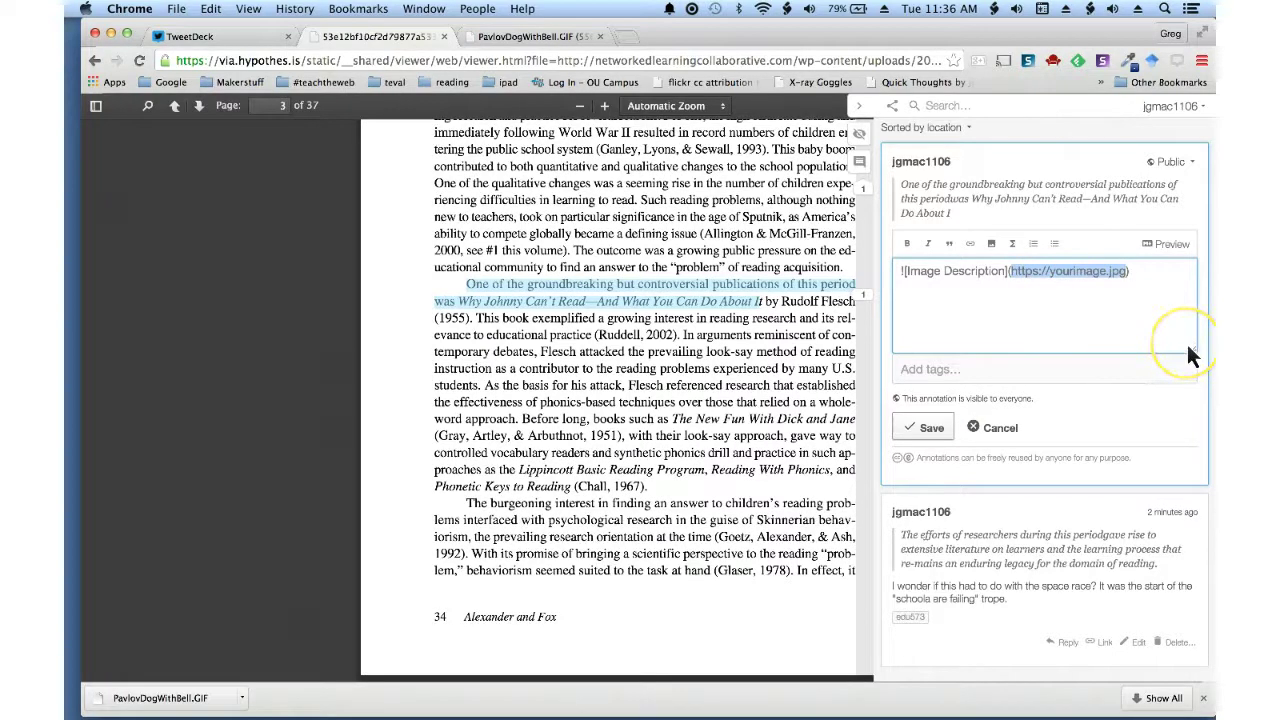
pyautogui.press('BackSpace')
pyautogui.write('http://www.mywoofgang.com/images/PavlovDogWithBell.GIF')
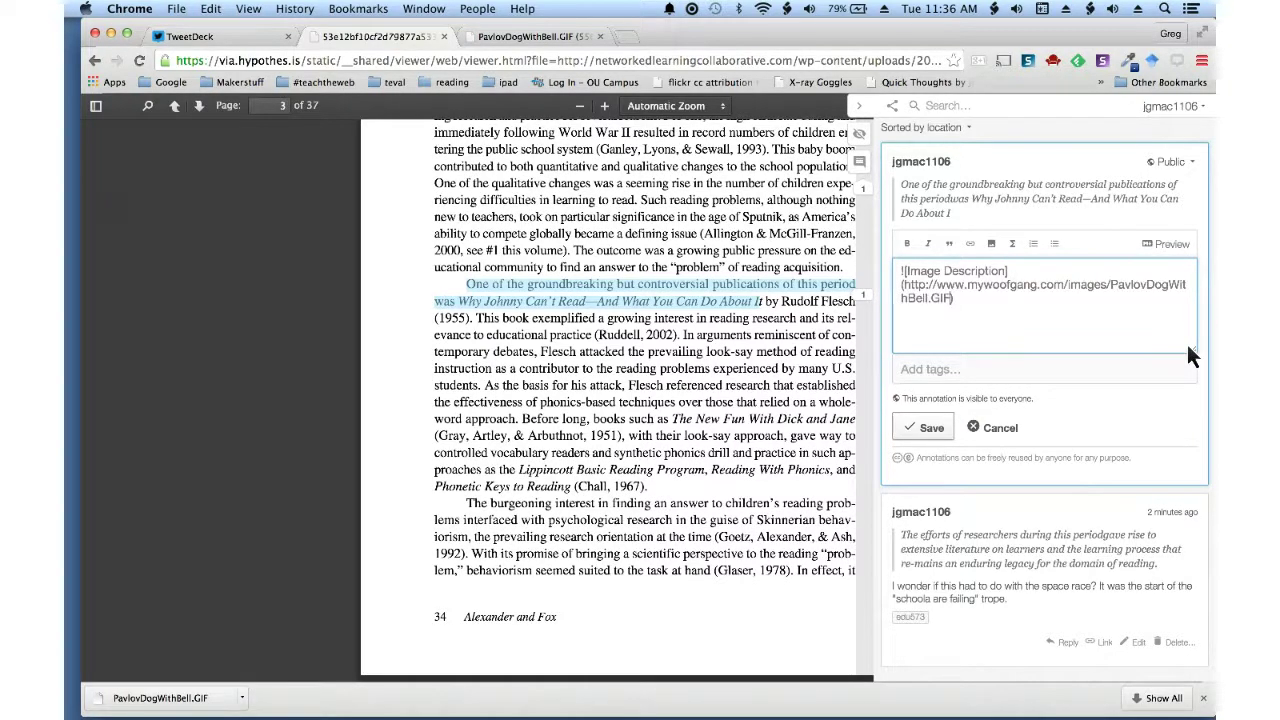
# - Tag the image annotation with edu573 and save it
pyautogui.click(1128, 458)
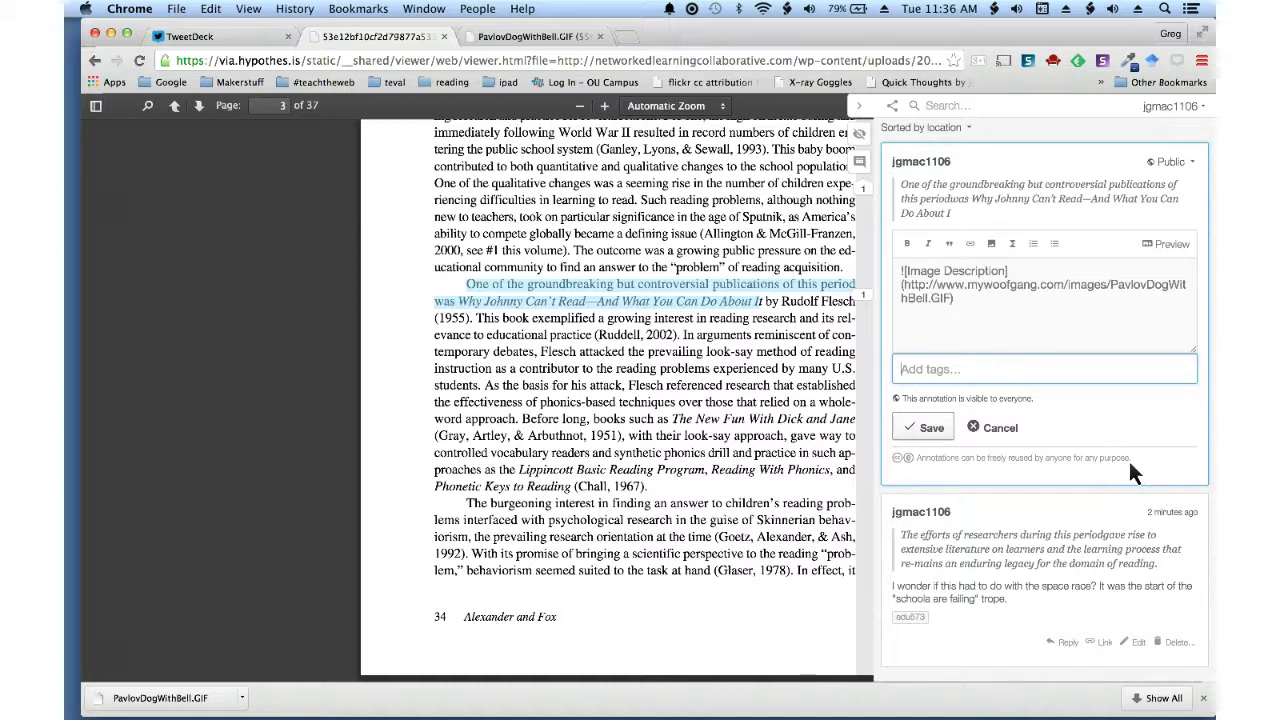
pyautogui.write('edu')
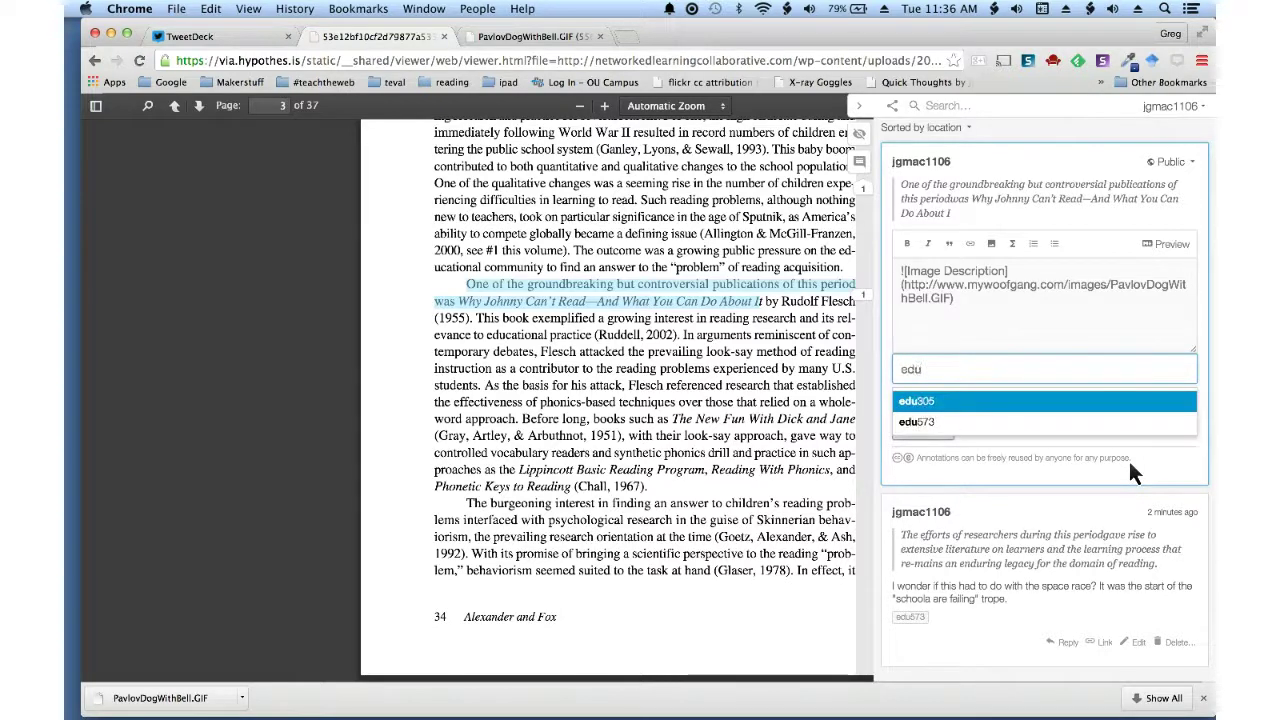
pyautogui.press('Down')
pyautogui.press('Return')
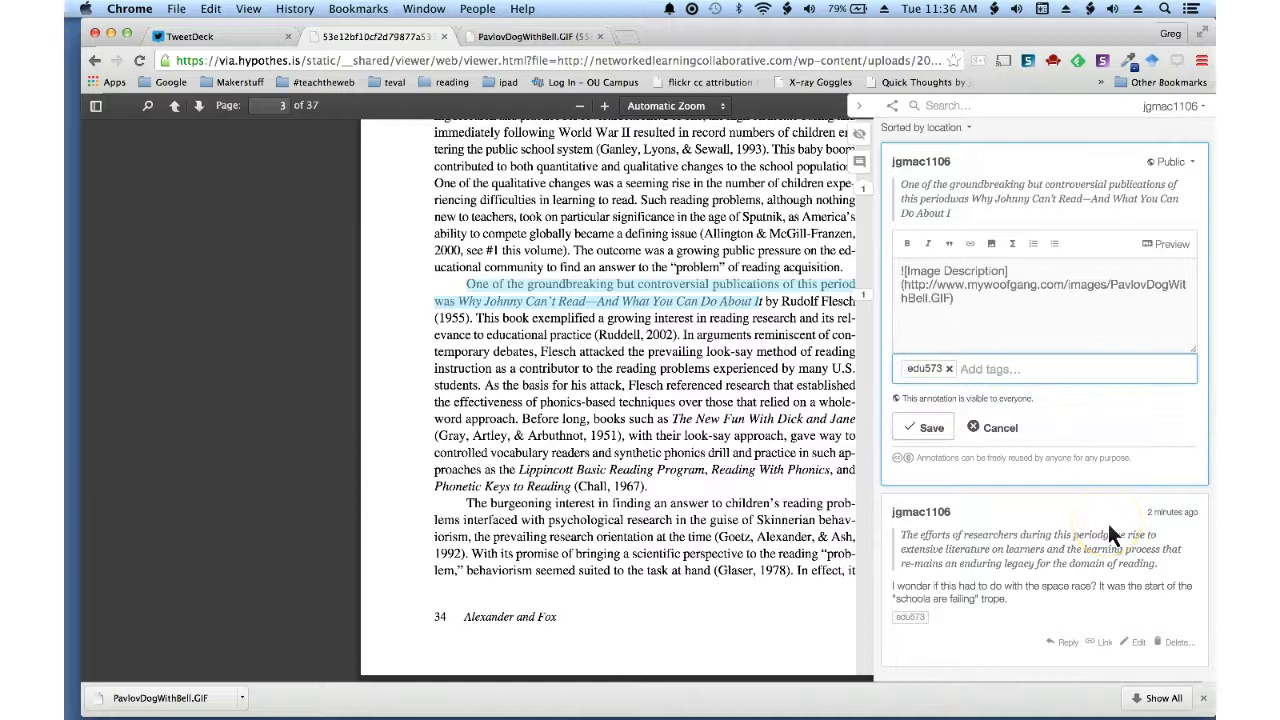
pyautogui.press('Tab')
pyautogui.press('Return')
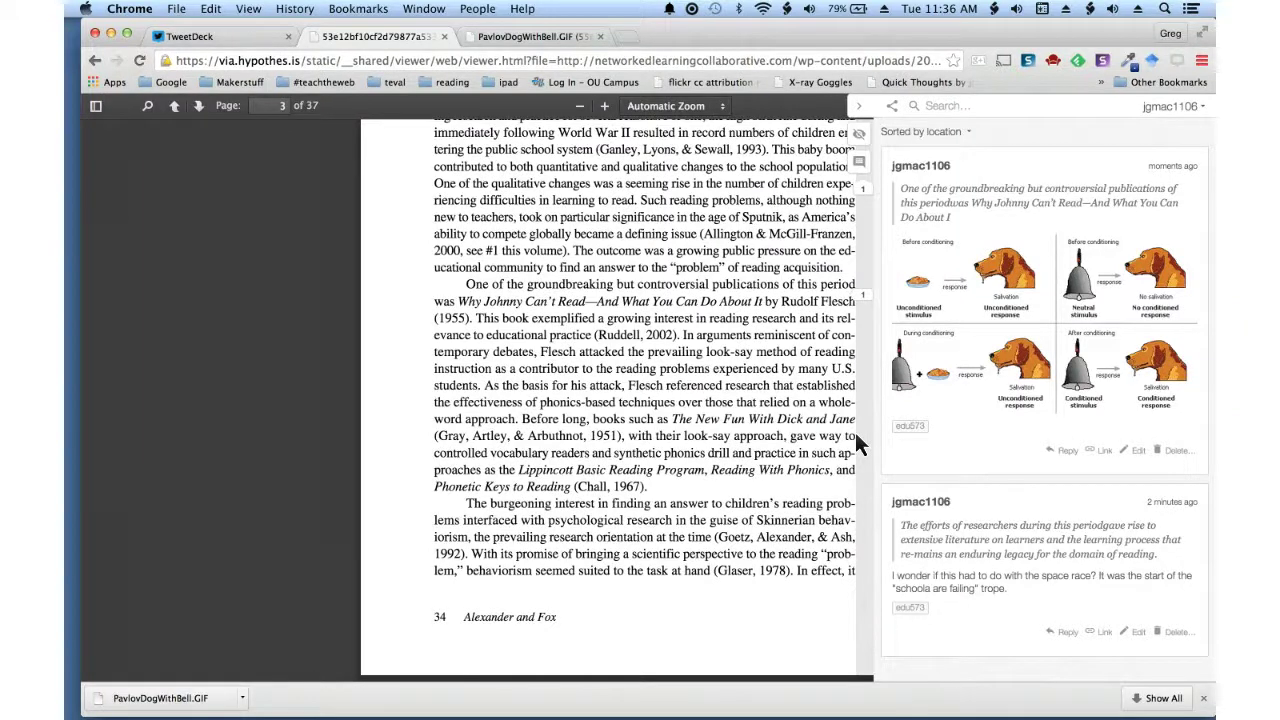
pyautogui.scroll(-1, 855, 432)
pyautogui.click(160, 700)
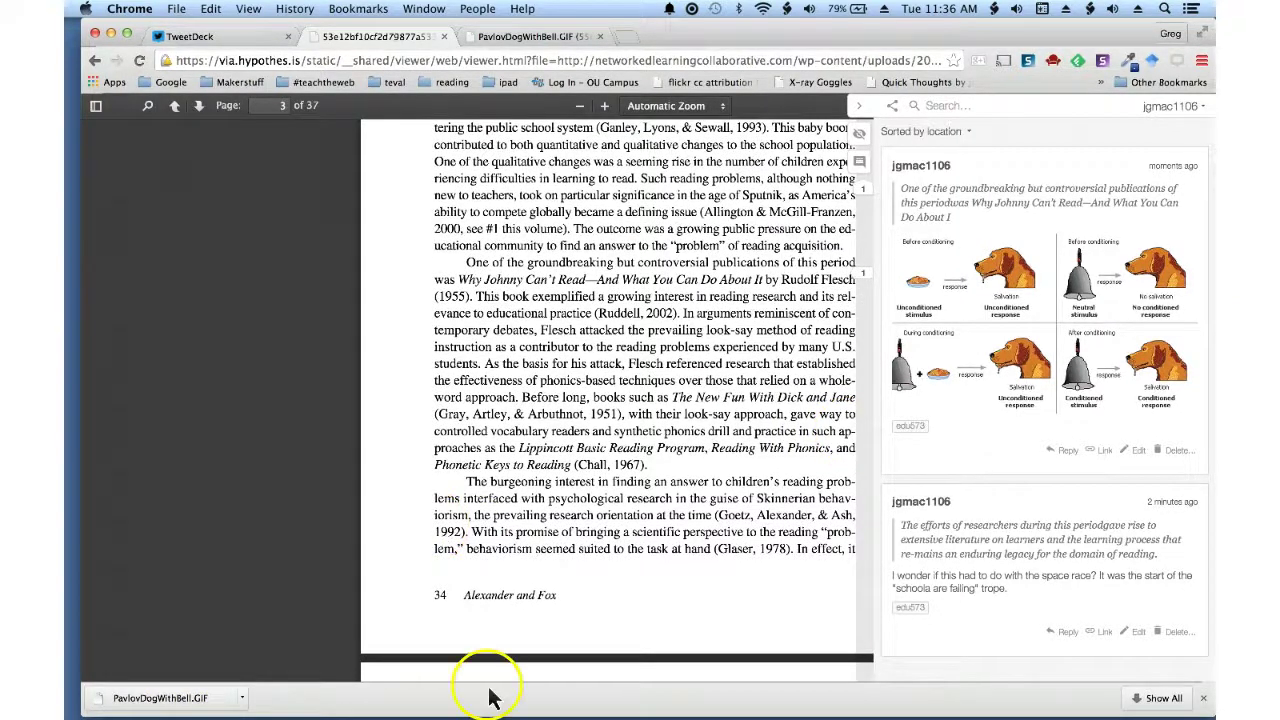
pyautogui.scroll(5, 772, 608)
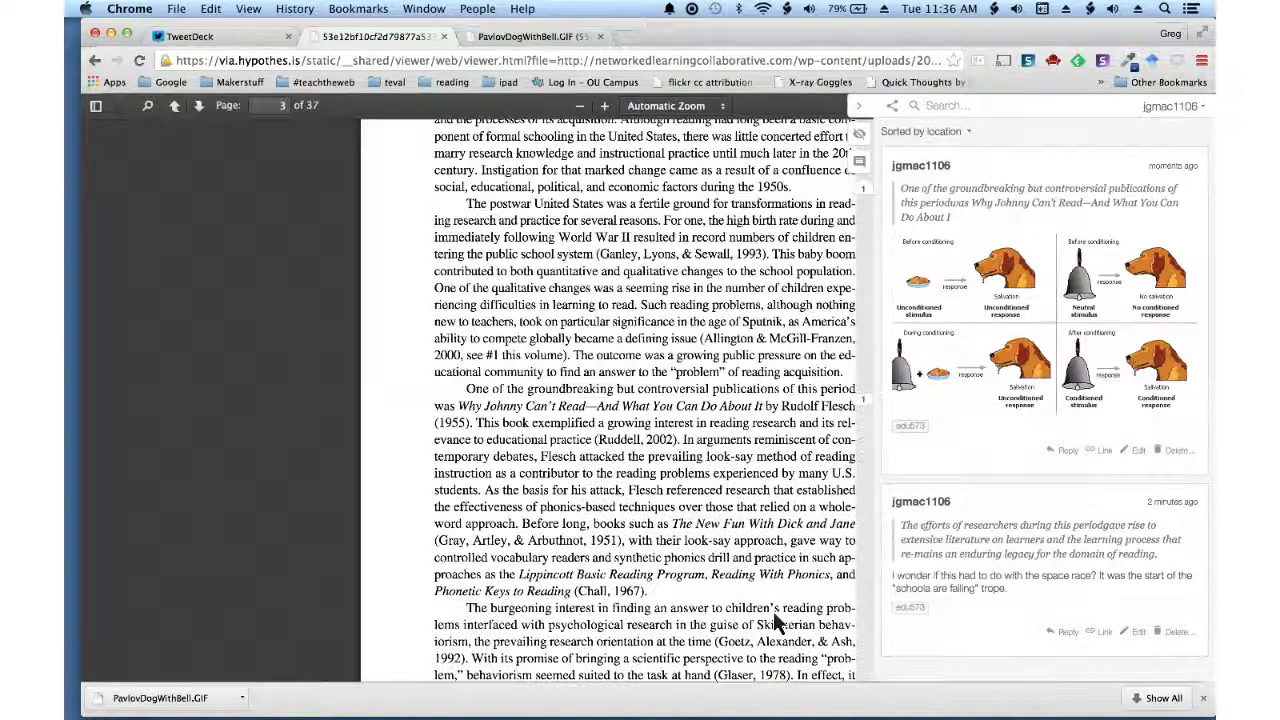
pyautogui.scroll(8, 773, 611)
pyautogui.click(795, 598)
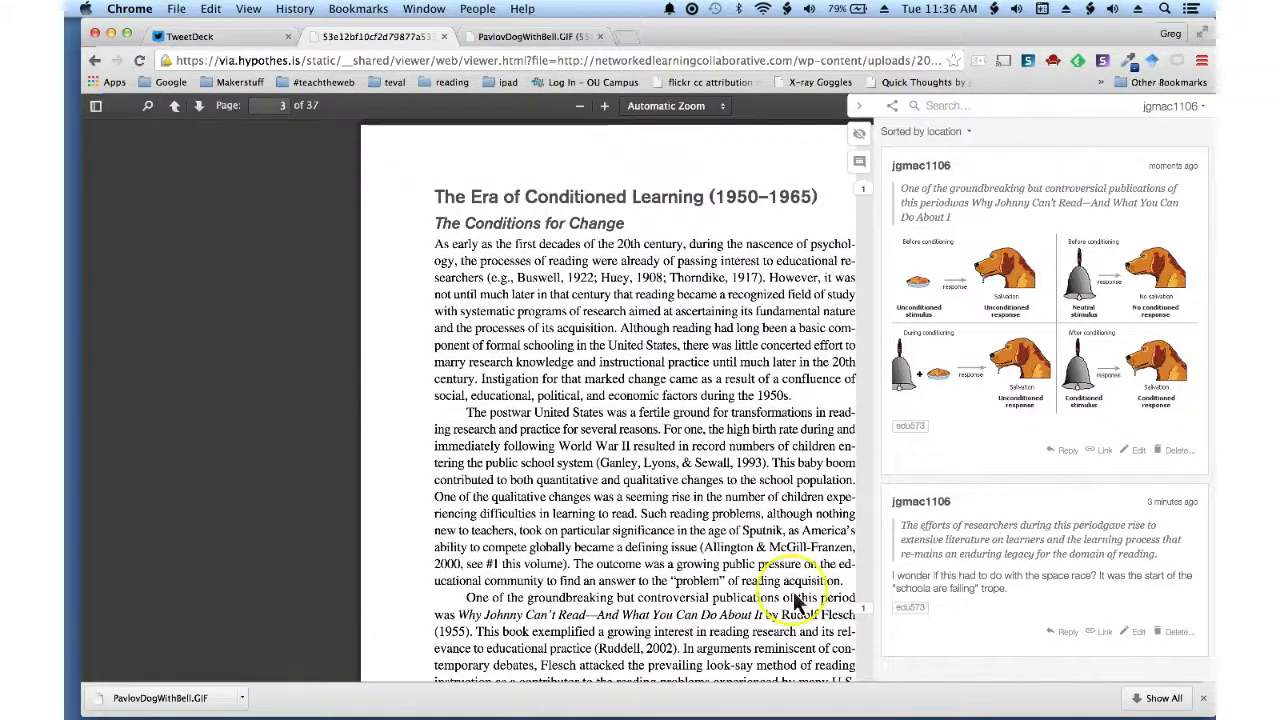